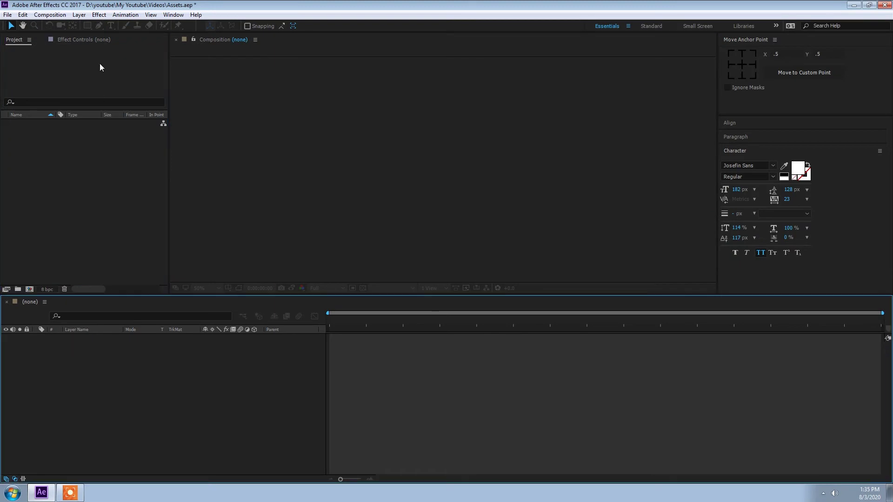
Create a 1280×720 composition named Main and fit it to the viewer
left_click(95, 59)
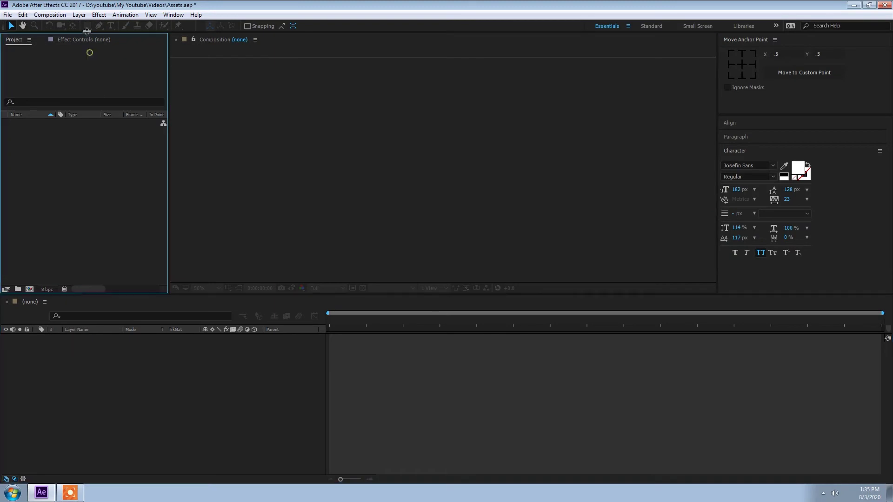
right_click(65, 150)
left_click(88, 153)
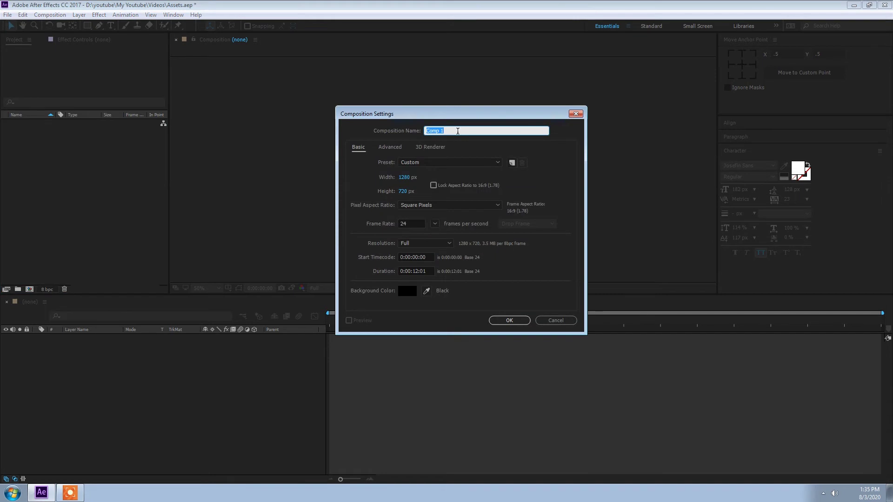
key("BackSpace")
type("Main")
key("Return")
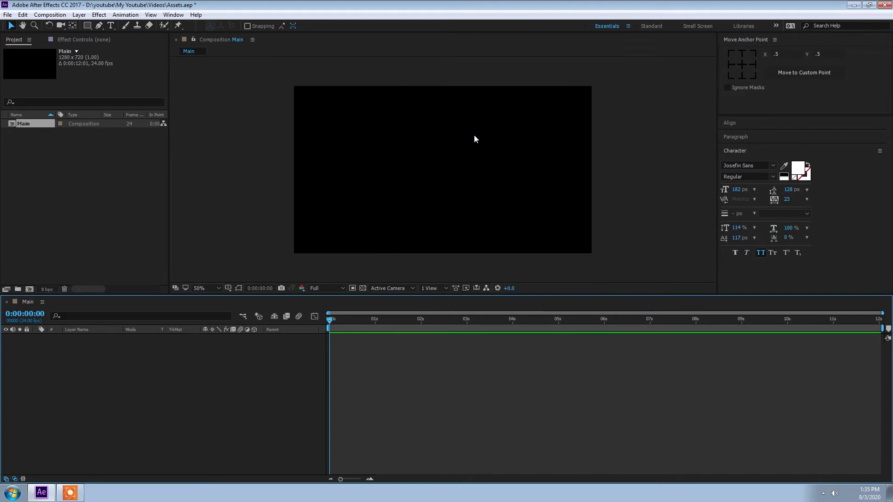
left_click(470, 136)
key("shift+slash")
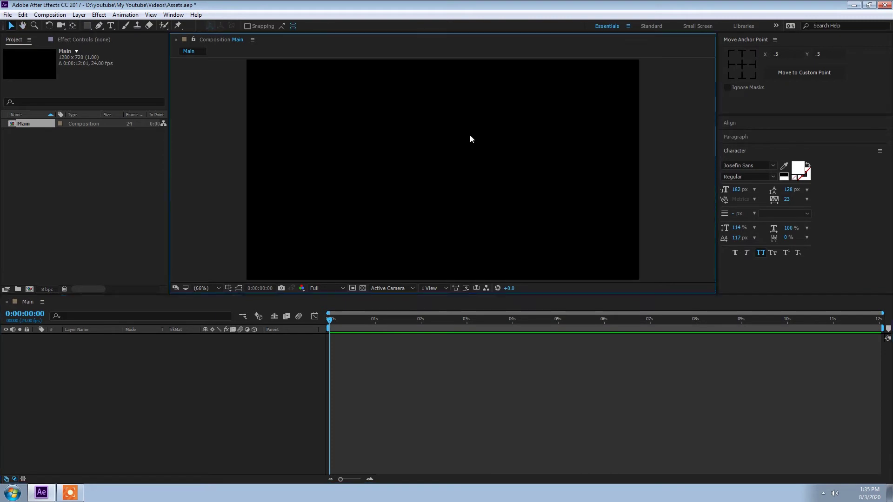
Add a new solid layer coloured white to Main
right_click(89, 385)
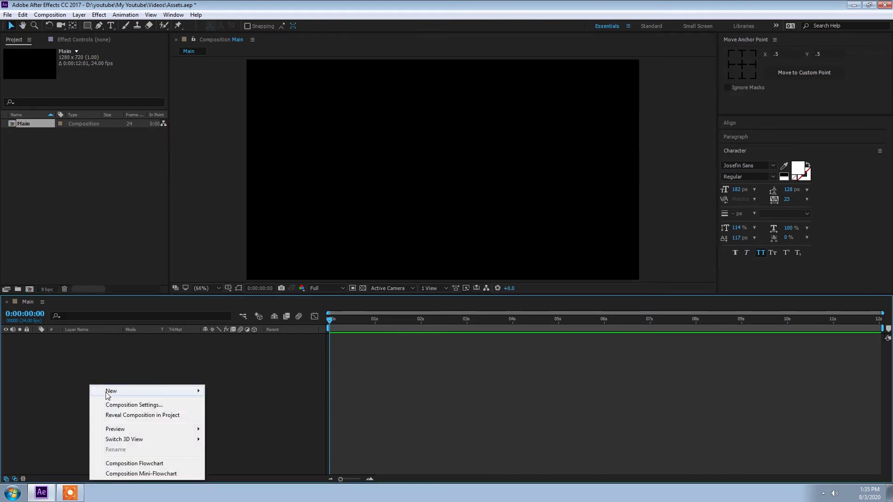
left_click(107, 393)
left_click(70, 359)
right_click(71, 359)
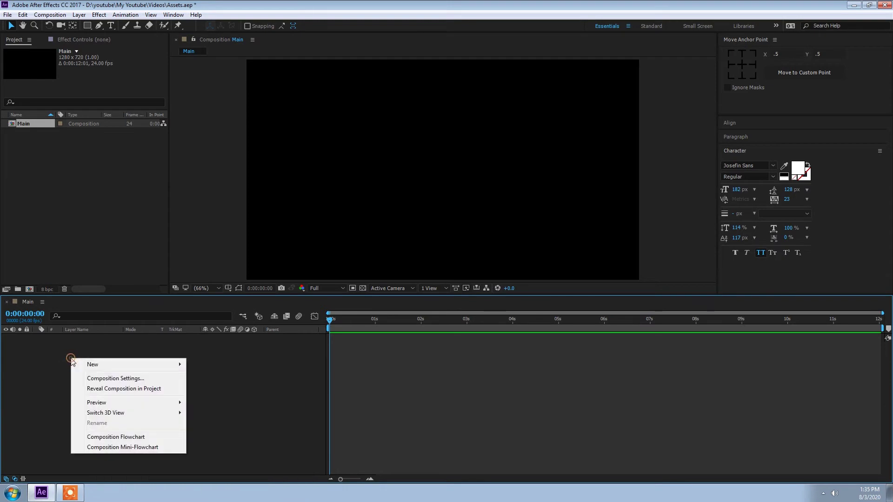
mouse_move(161, 366)
left_click(208, 389)
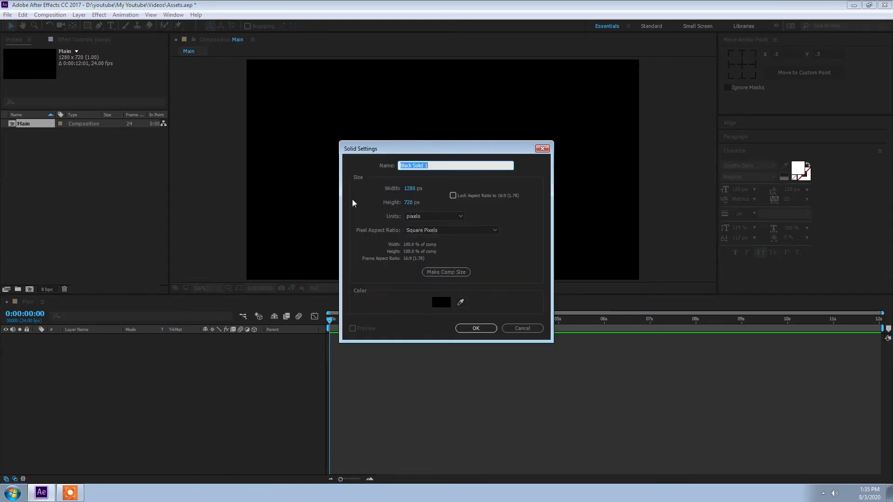
left_click(446, 303)
left_click_drag(134, 199, 69, 153)
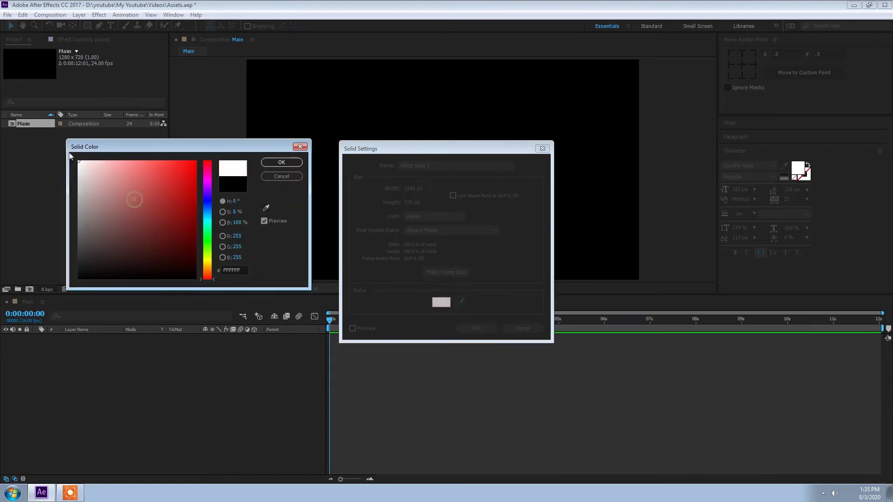
left_click(275, 164)
left_click(475, 328)
Rename the solid layer to 'Background'
key("Return")
type("B")
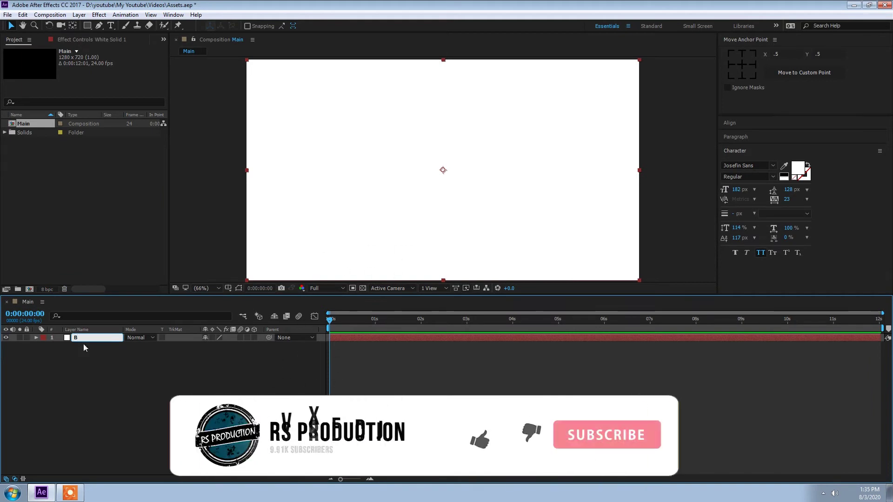
type("ackground")
key("Return")
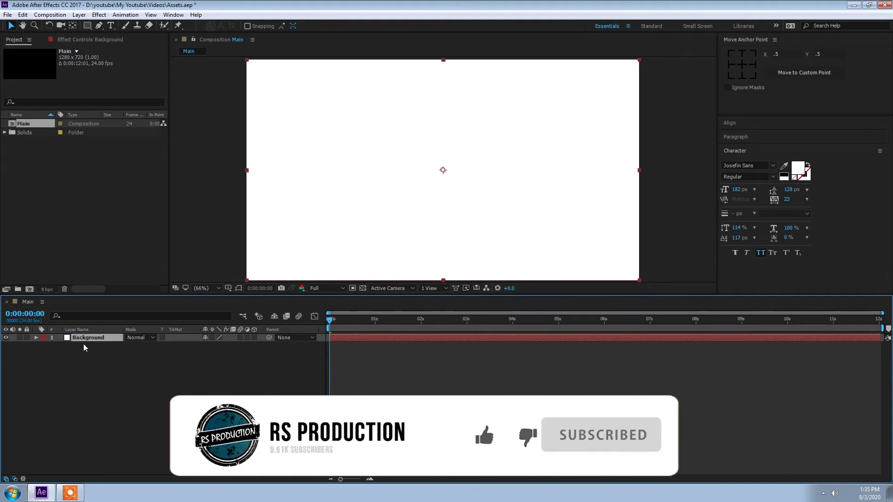
left_click(83, 344)
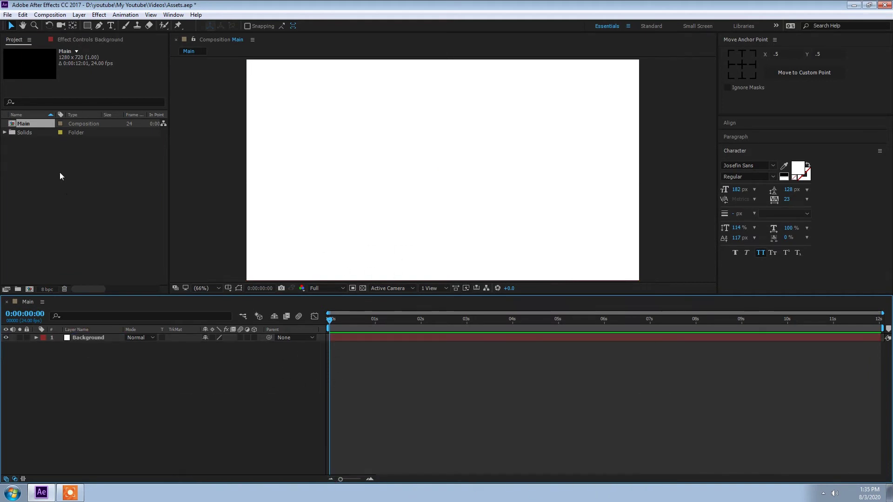
Import the blank world map image and rename it 'Earth map'
right_click(60, 176)
mouse_move(93, 220)
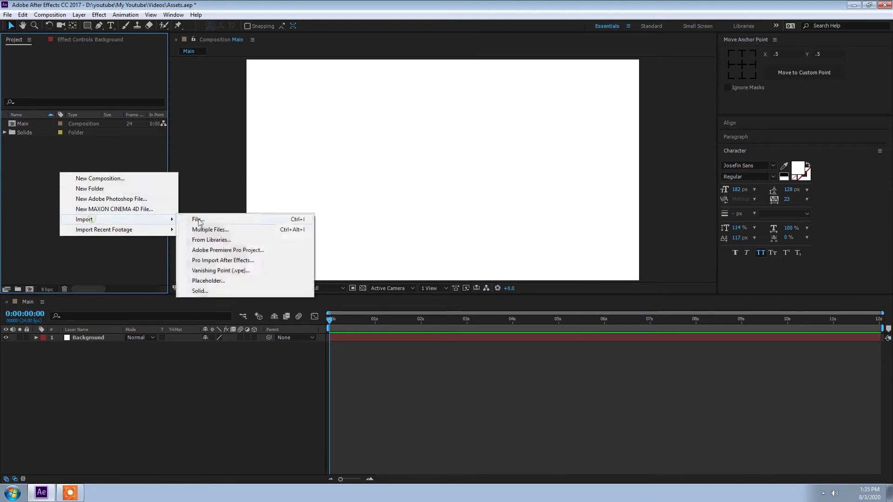
left_click(199, 220)
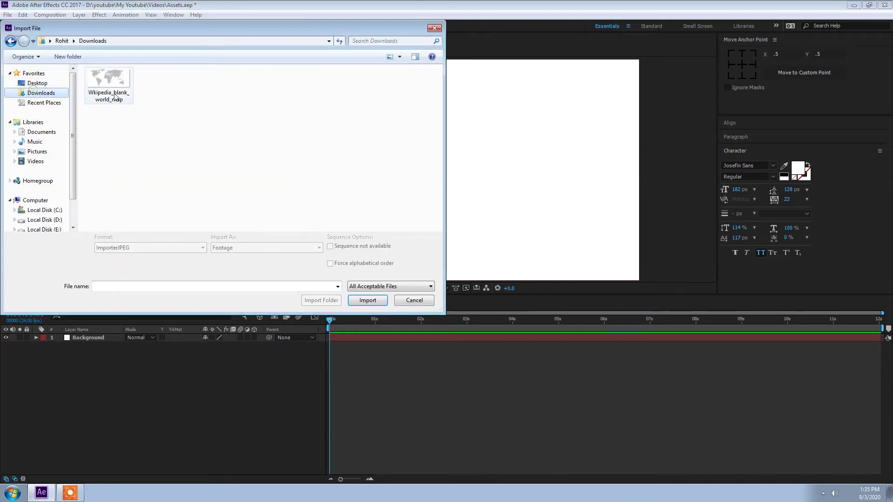
double_click(111, 93)
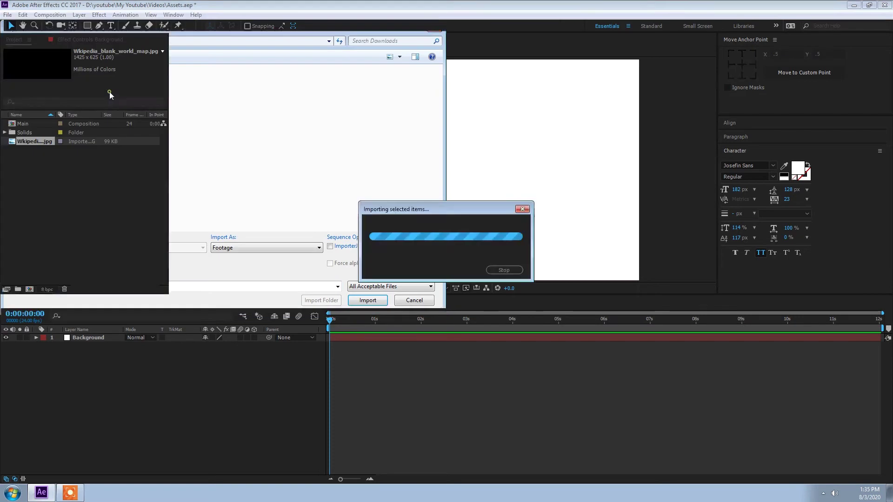
key("Return")
type("Ear")
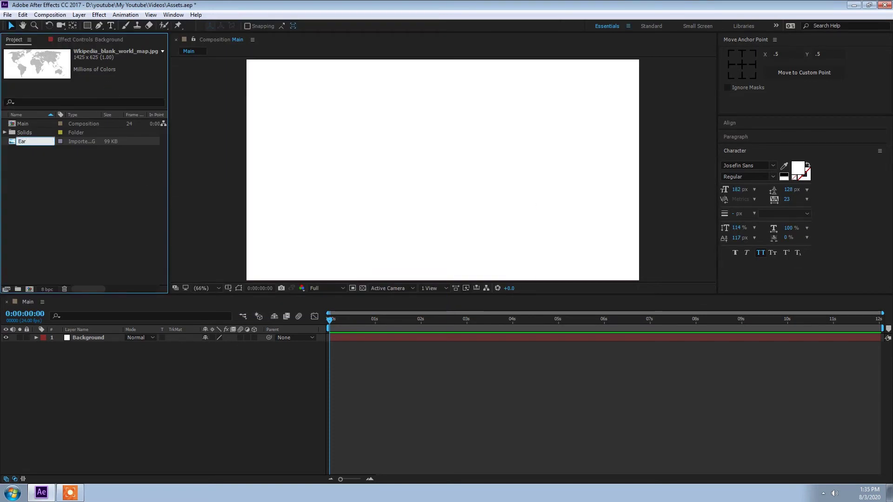
type("th map")
key("Return")
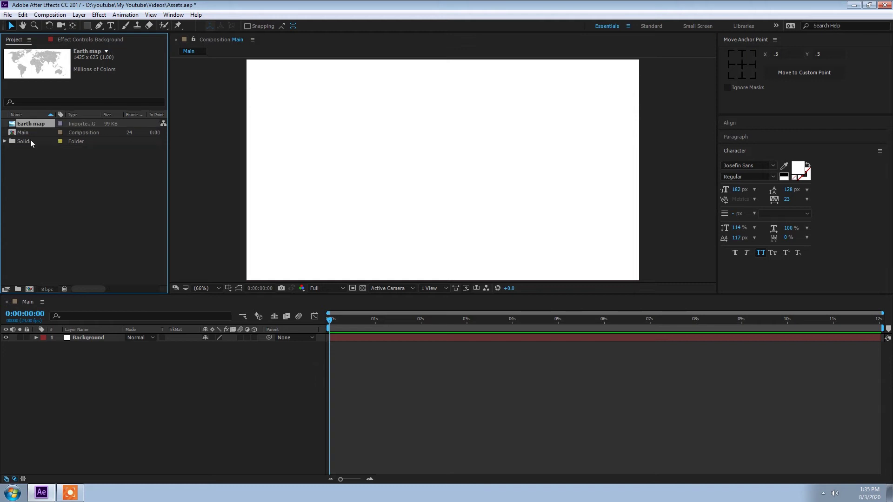
Add Earth map to the Main timeline above Background
mouse_move(23, 123)
left_mouse_down()
mouse_move(107, 308)
mouse_move(88, 336)
left_mouse_up()
scroll(375, 208, "down", 1)
scroll(375, 207, "up", 2)
scroll(375, 208, "down", 2)
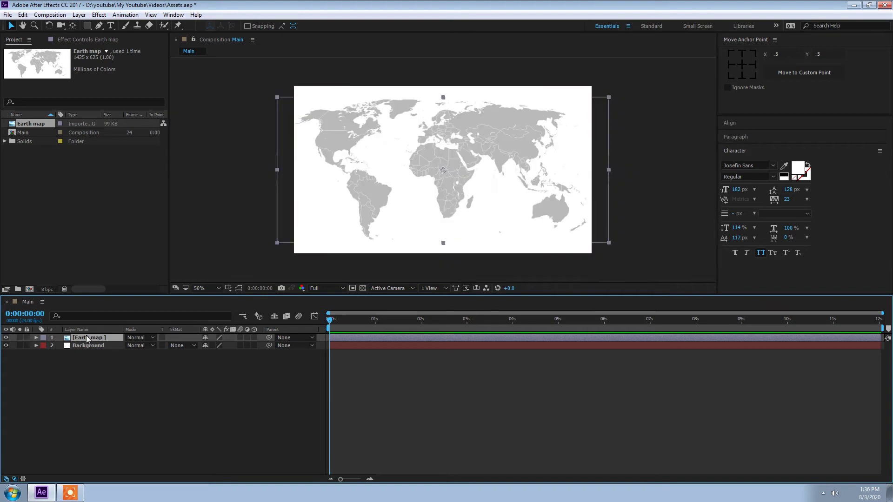
Set the Earth map layer's Scale to 80%
key("s")
left_click(216, 346)
type("80")
key("Return")
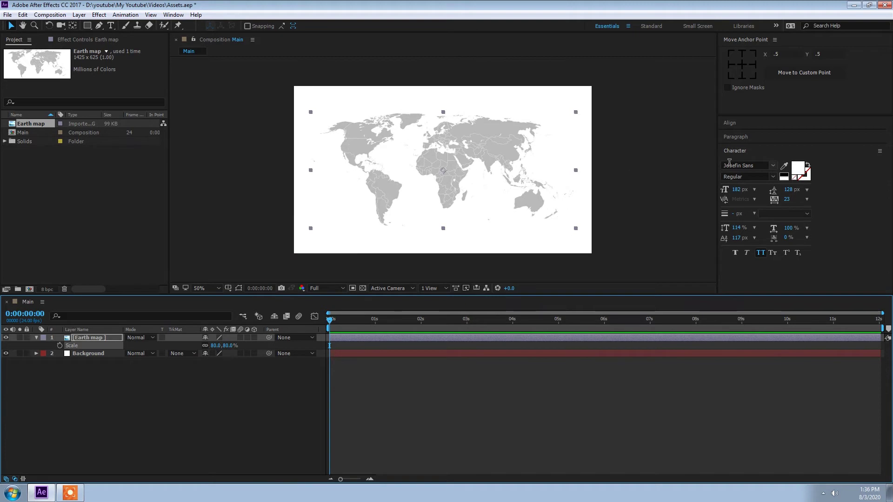
left_click(735, 150)
left_click(137, 391)
left_click(87, 338)
Show the Effects & Presets panel and search it for 'cc sphere'
key("ctrl+space")
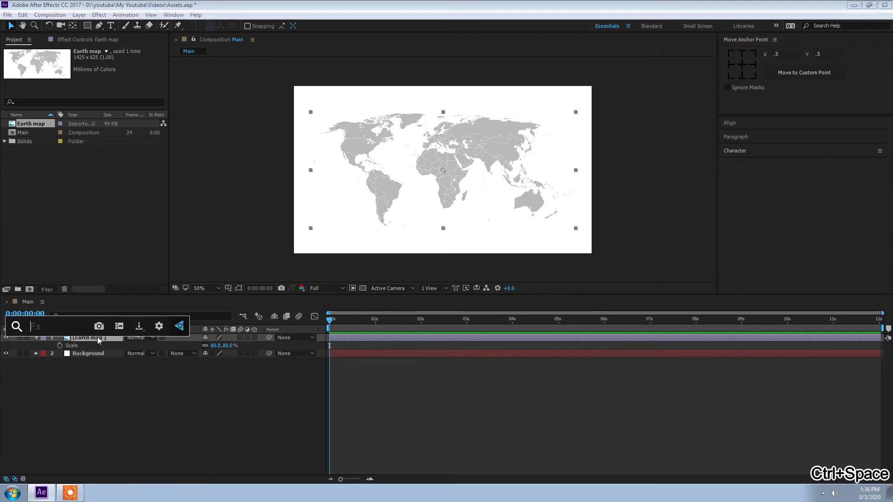
left_click(105, 393)
left_click(172, 15)
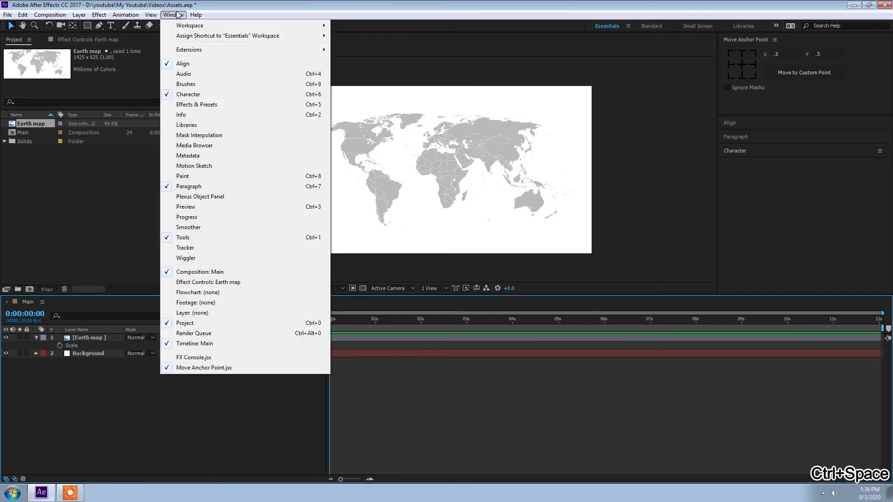
left_click(191, 104)
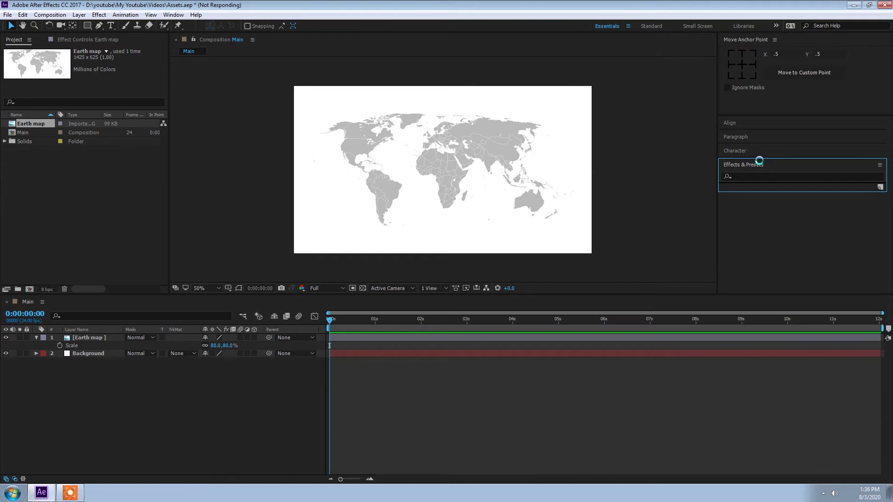
left_click(736, 154)
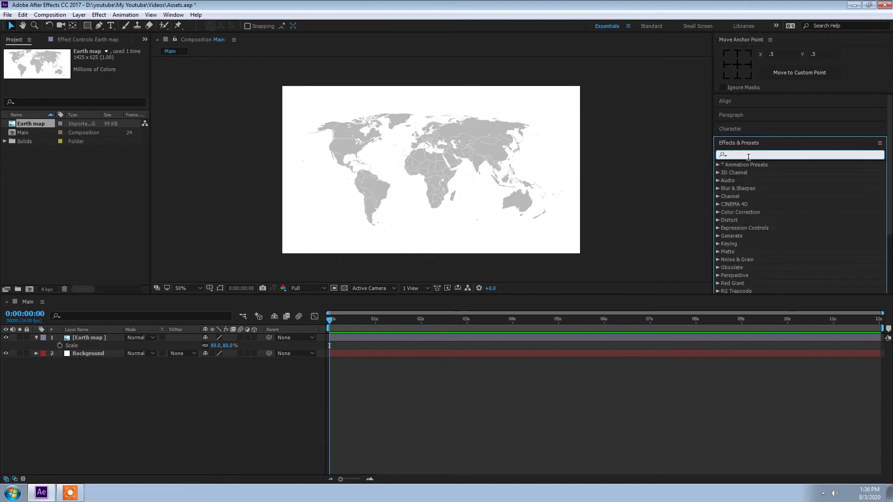
type("cc sphere")
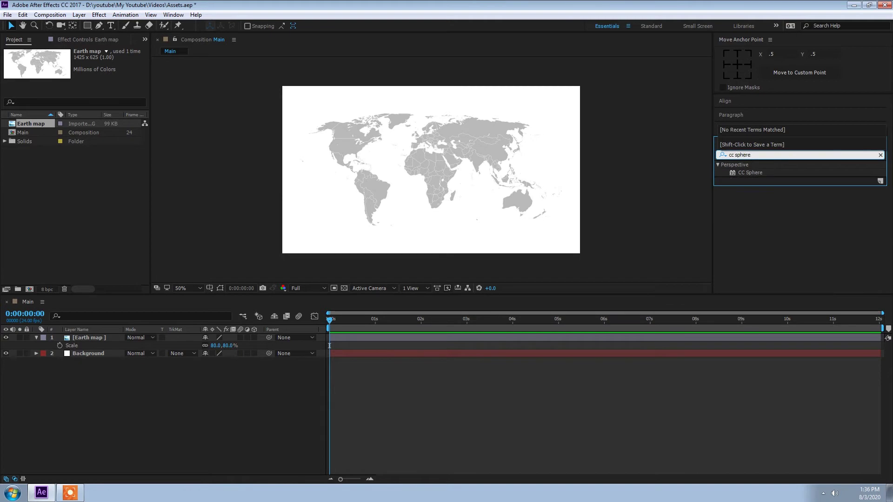
Apply CC Sphere to the Earth map layer to wrap it into a globe
left_click(748, 172)
left_click_drag(750, 176, 463, 162)
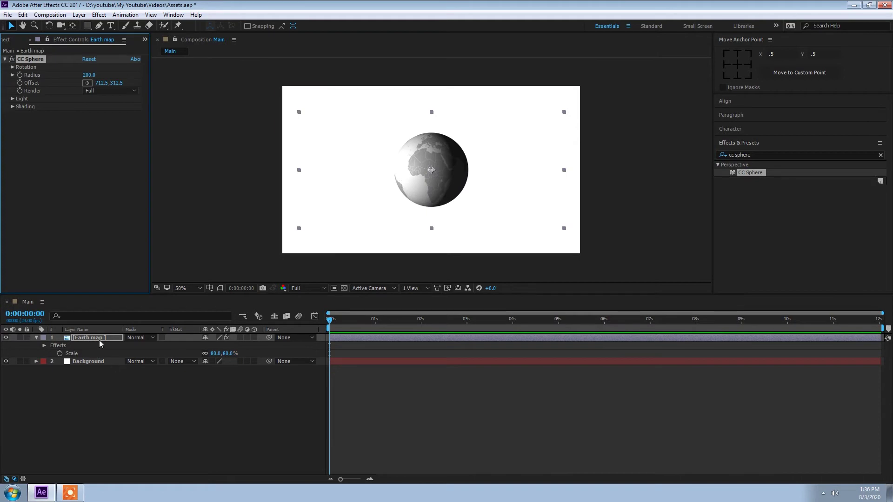
left_click(94, 361)
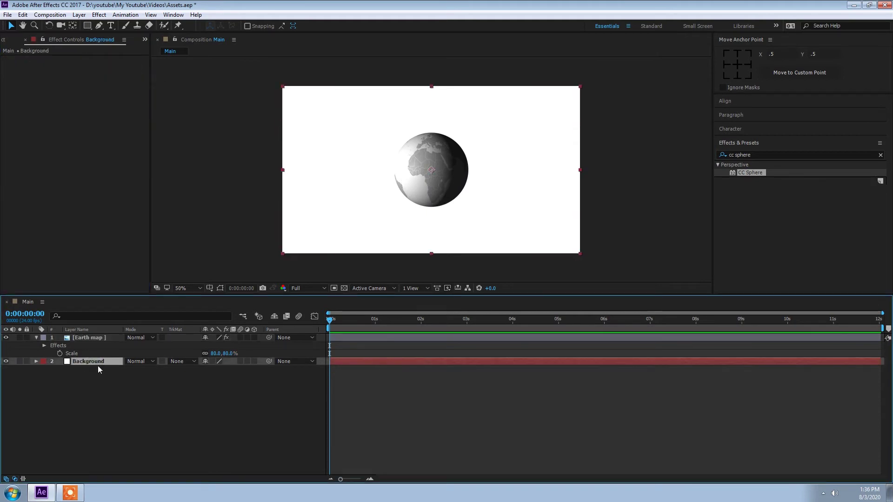
left_click(97, 337)
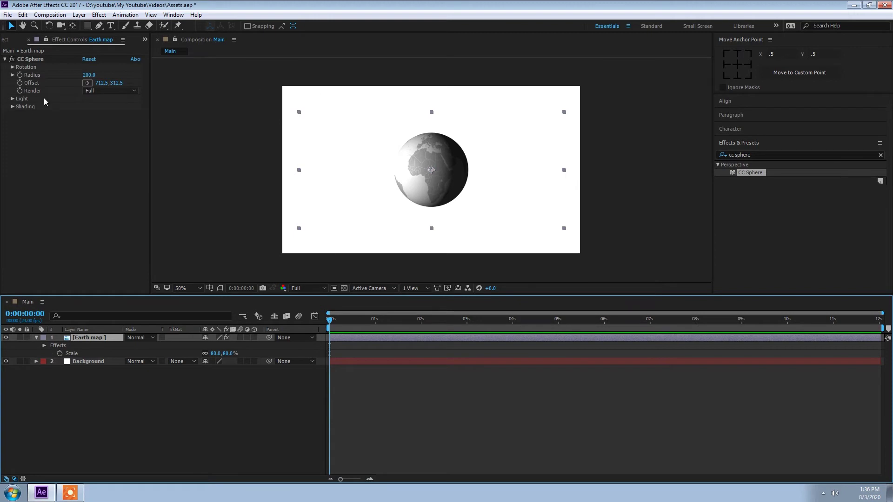
Set the CC Sphere shading to Ambient 100 and Diffuse 0
left_click(12, 107)
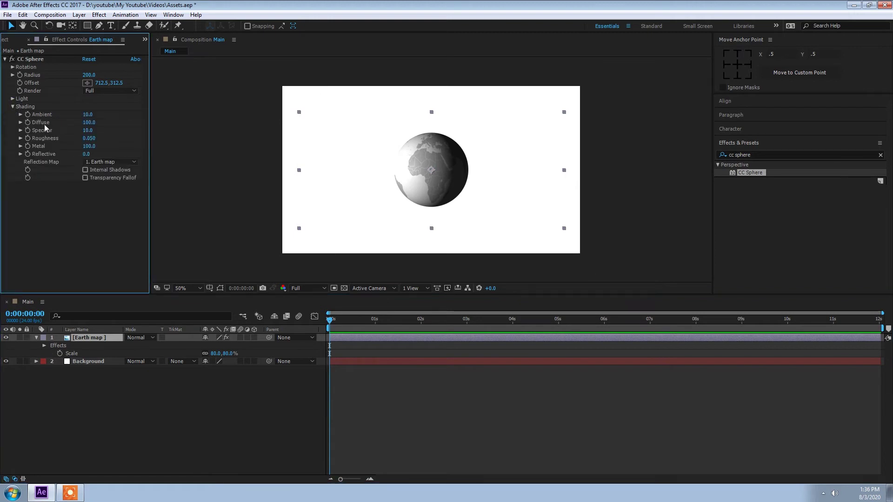
left_click(87, 114)
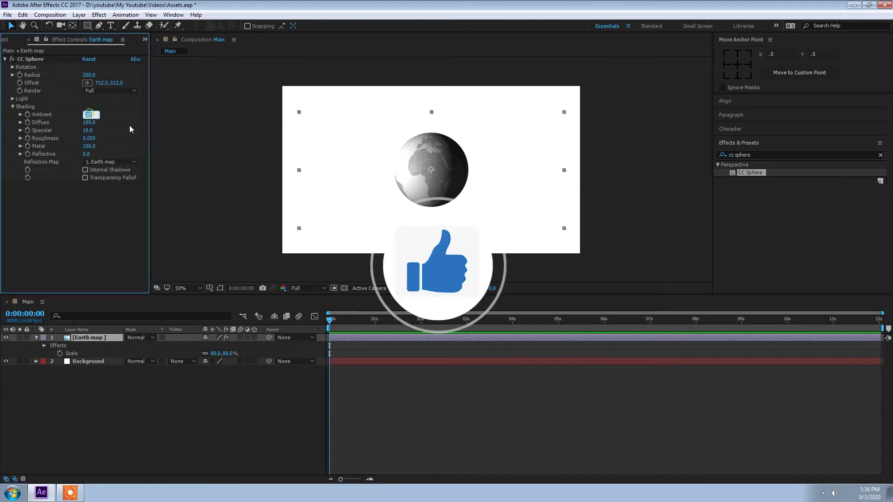
type("5")
key("ctrl+a")
type("100")
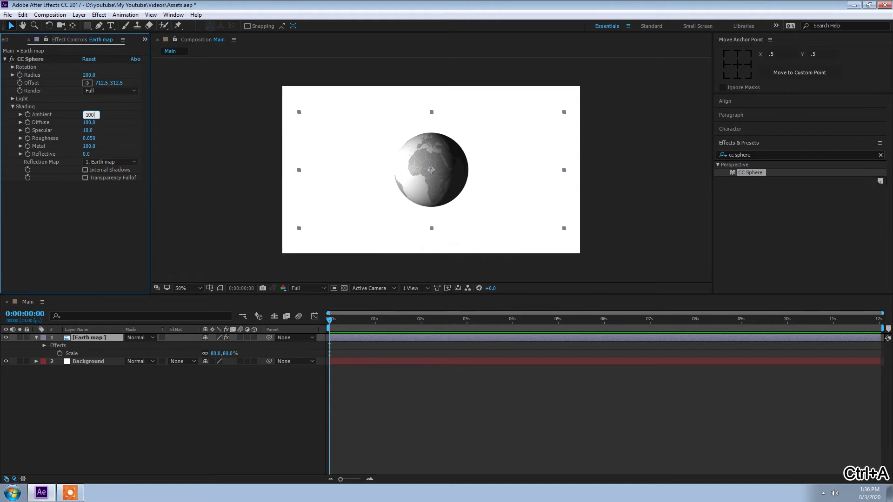
key("Return")
type("0")
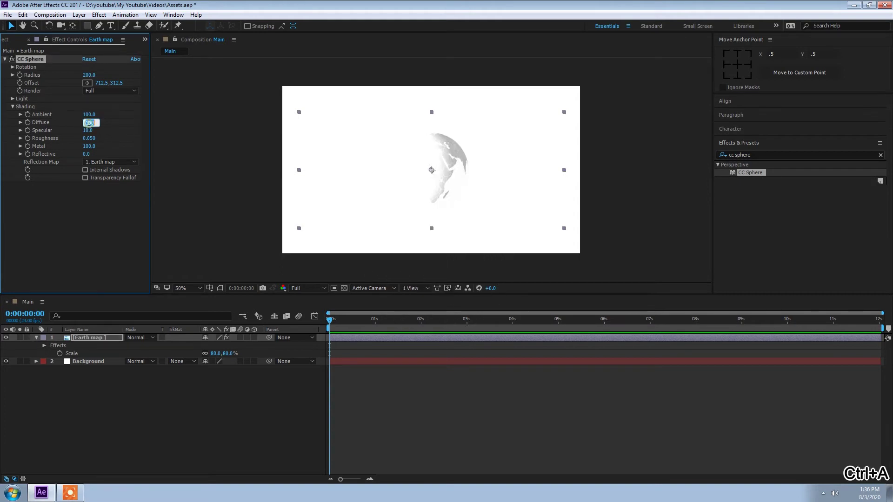
key("Return")
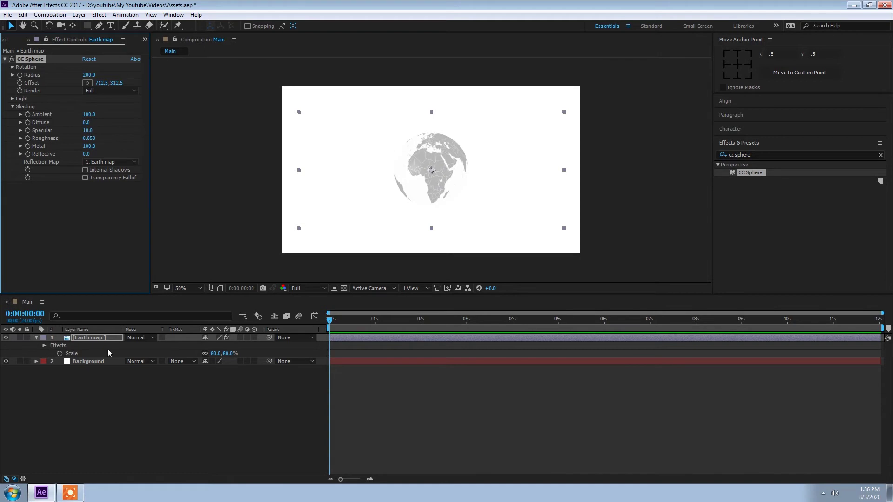
left_click(80, 360)
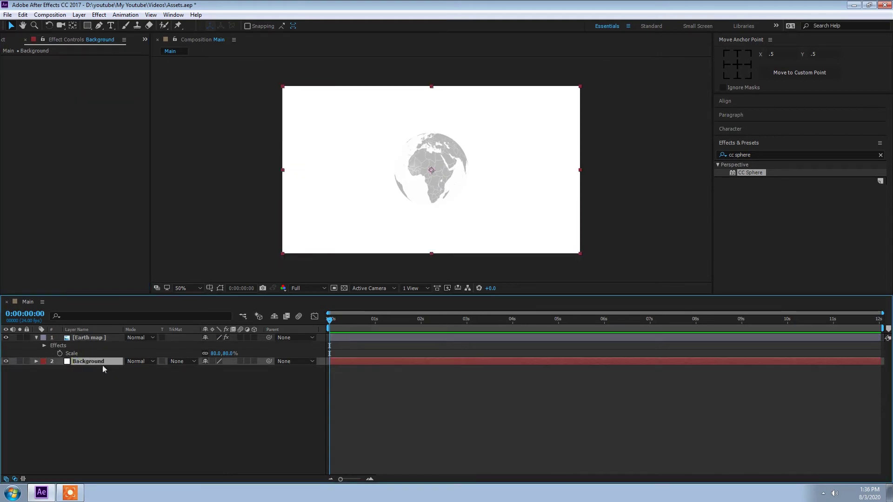
Recolour the Background solid to grey through Solid Settings
left_click(79, 15)
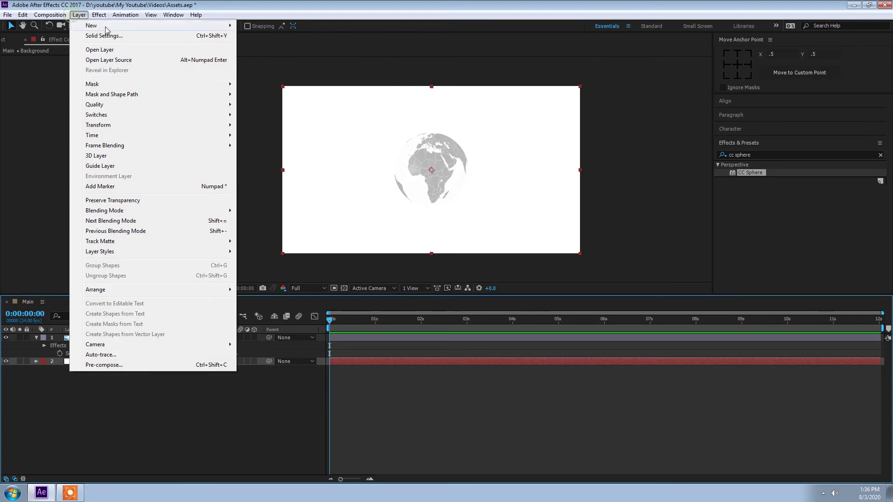
left_click(105, 36)
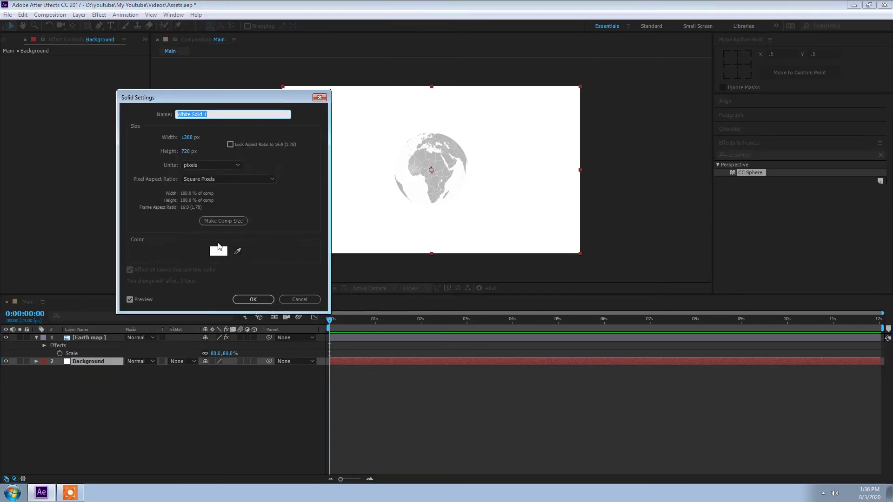
left_click(219, 251)
left_click_drag(78, 174, 77, 196)
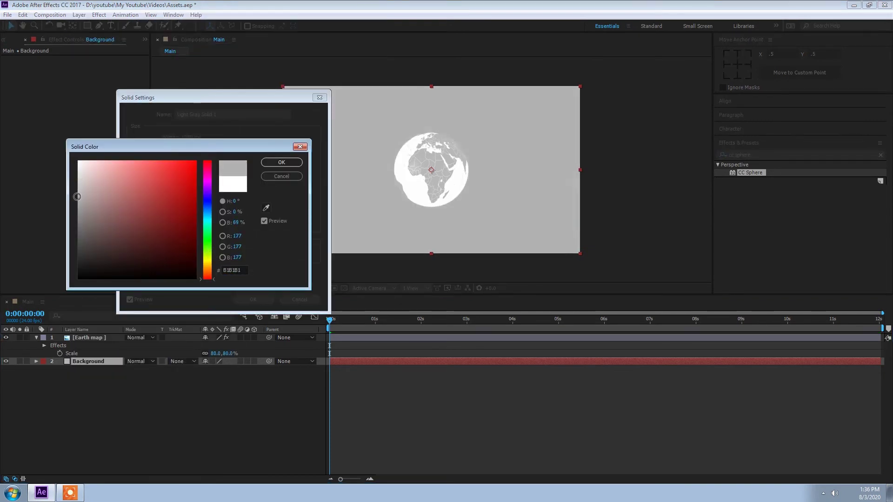
left_click(284, 164)
left_click(253, 299)
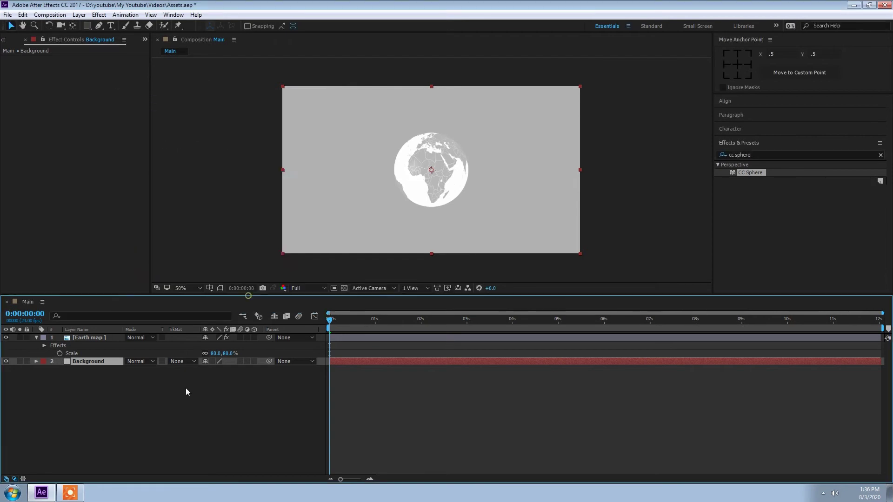
Change the Background solid's colour to light blue 9CE7FF
left_click(454, 161)
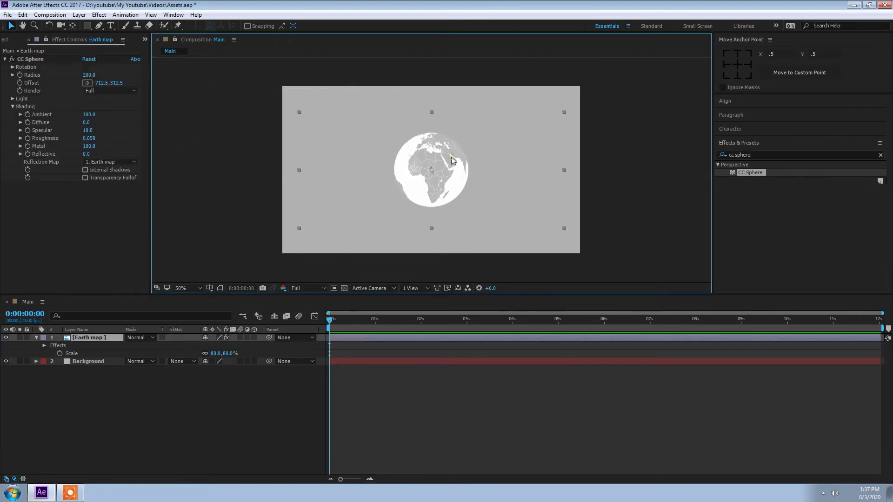
left_click(95, 360)
left_click(82, 15)
left_click(90, 33)
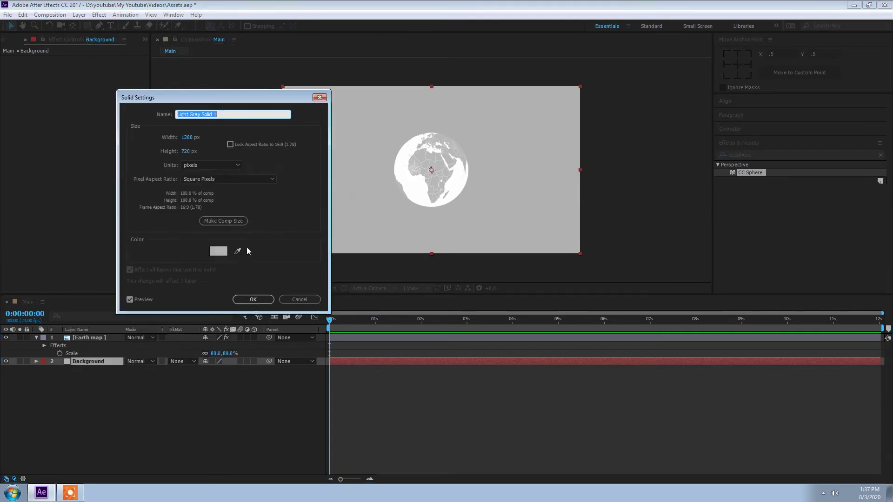
left_click(213, 255)
left_click(208, 218)
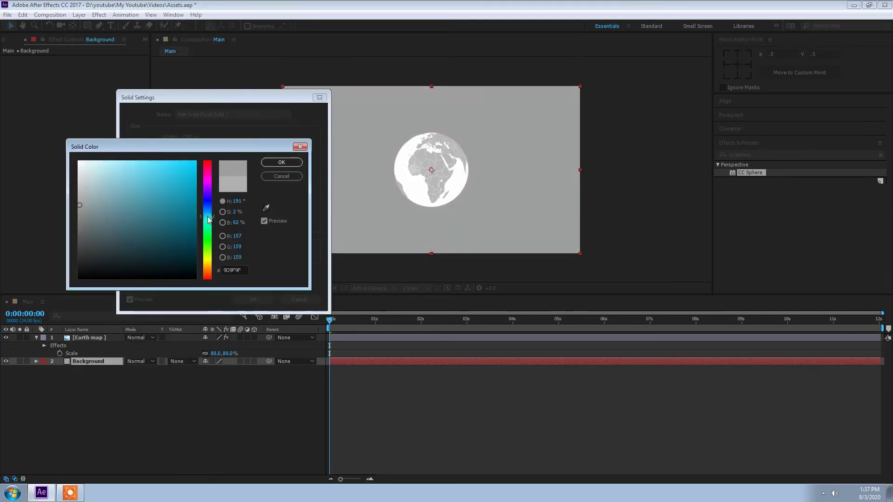
left_click_drag(99, 189, 124, 161)
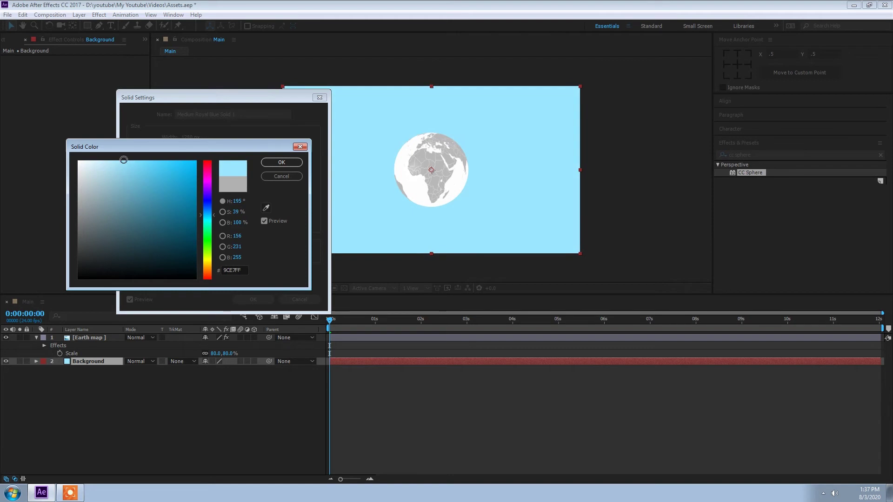
left_click(270, 164)
left_click(253, 299)
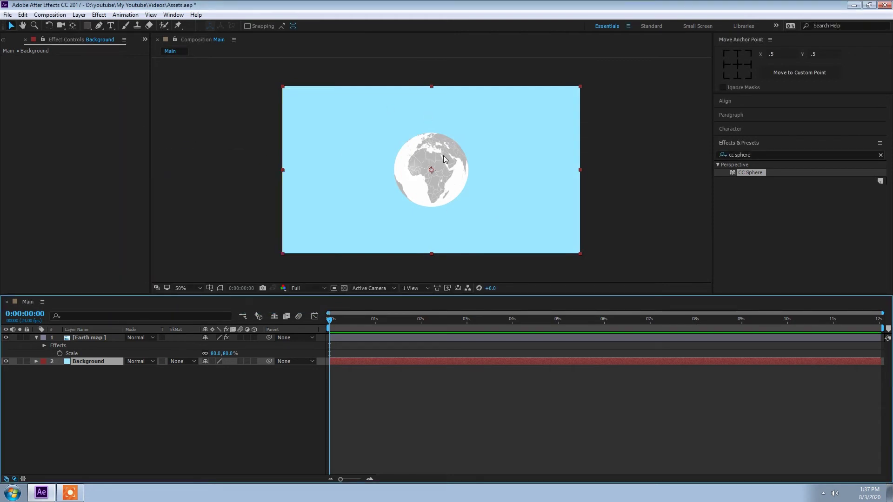
Undo an accidental layer move and set the CC Sphere Radius to 400
left_click(89, 339)
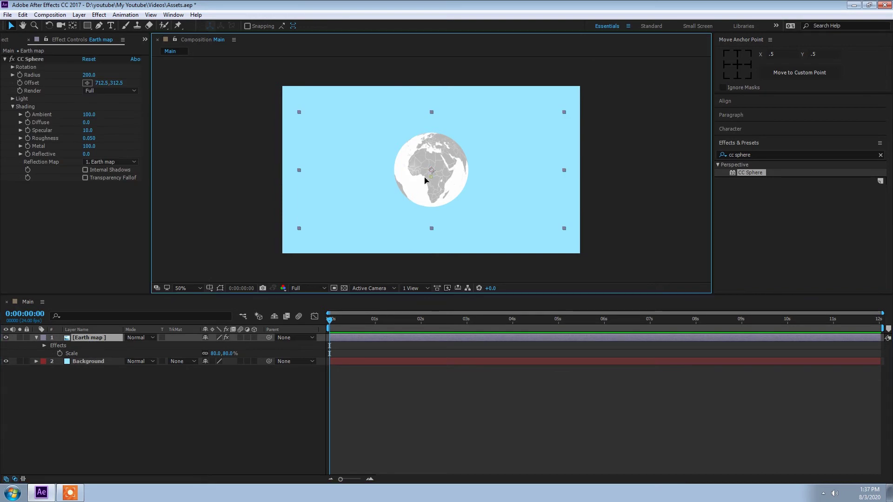
key("ctrl+z")
left_click(34, 75)
left_click(90, 75)
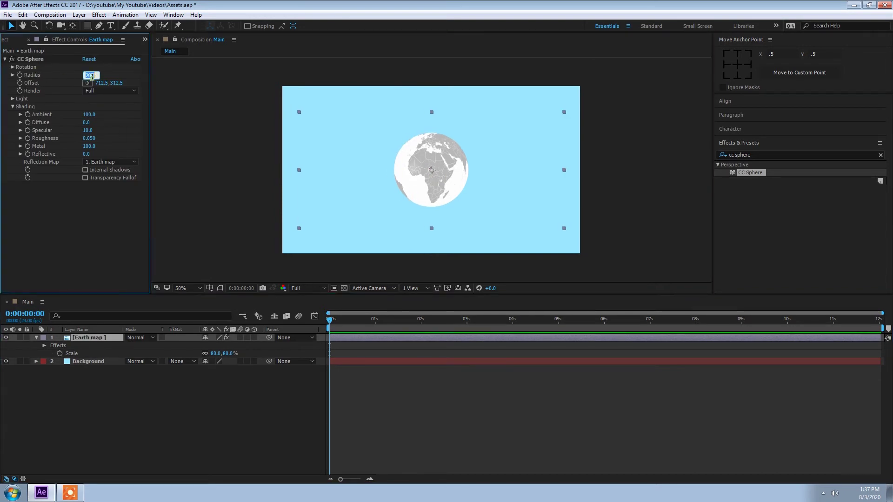
type("40")
key("Return")
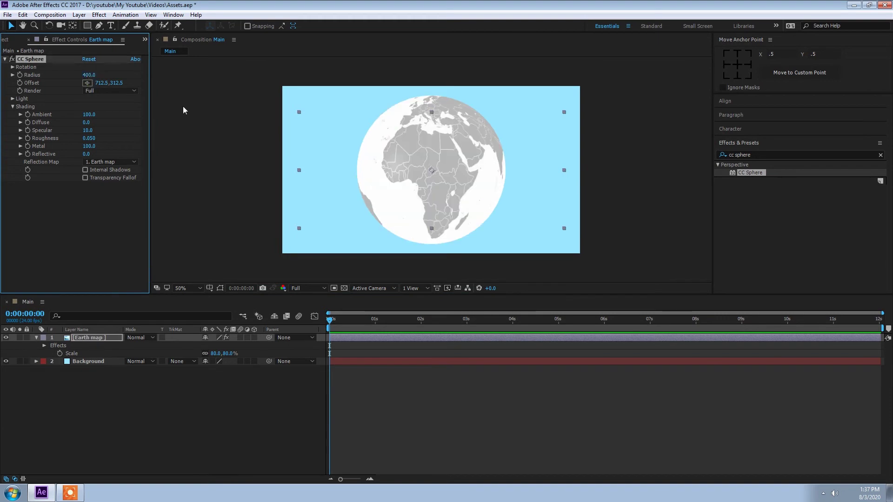
Lower the Radius to 370 and collapse the Shading group
left_click(88, 75)
type("0")
key("Return")
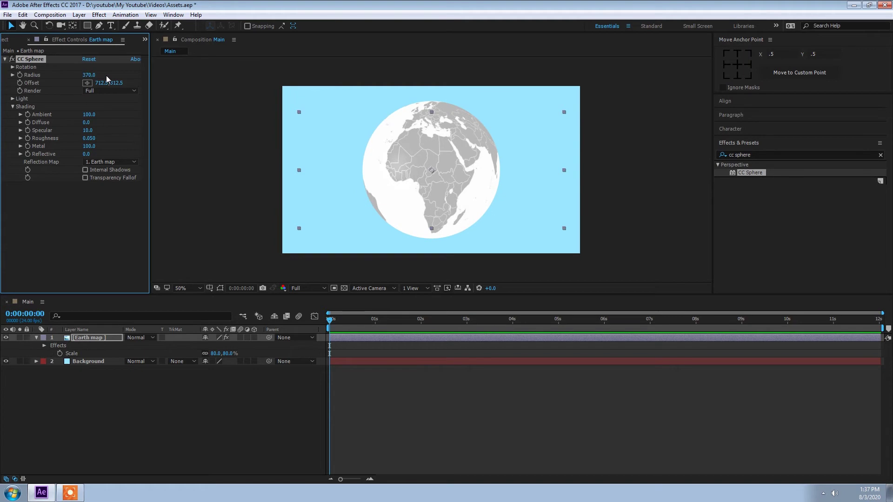
left_click(12, 106)
left_click(12, 107)
left_click(13, 107)
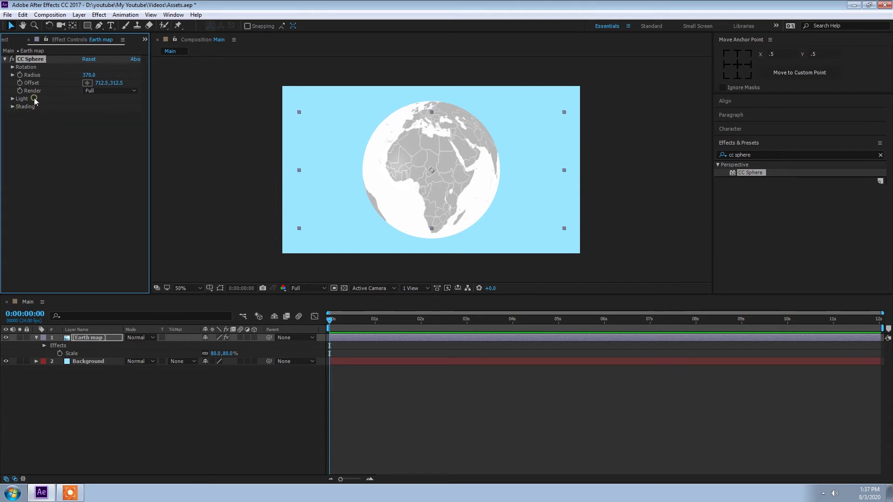
Keyframe CC Sphere Rotation Y from 0° at 0 s to 360° at 12 s
left_click(12, 68)
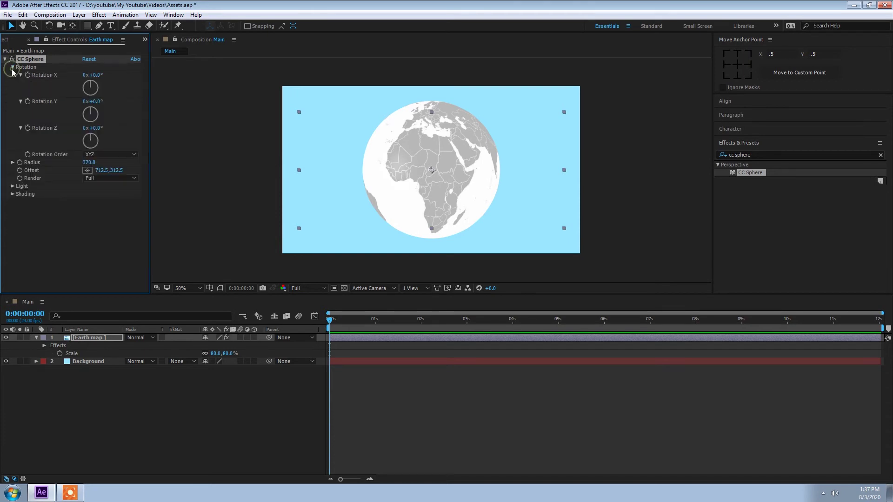
left_click_drag(96, 102, 105, 105)
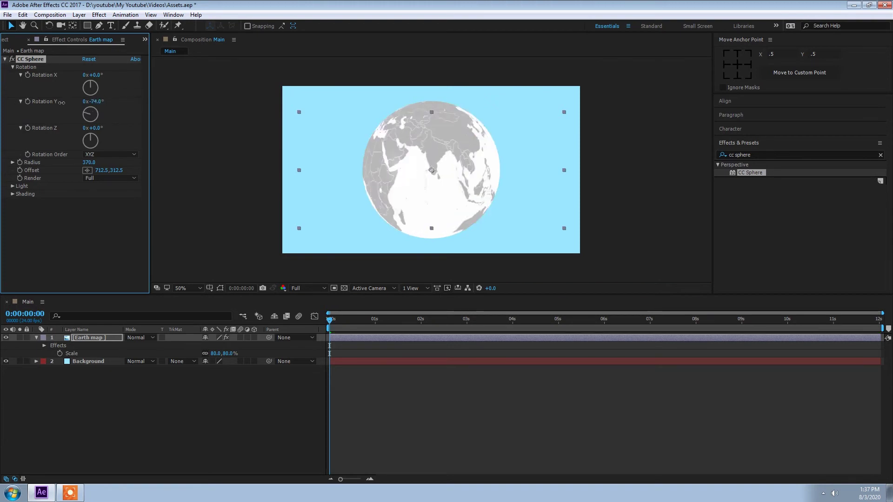
key("ctrl+z")
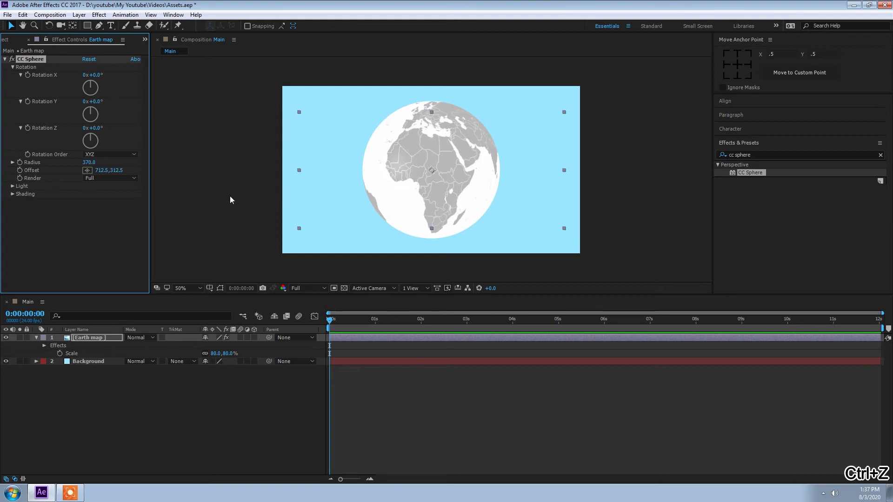
left_click(347, 334)
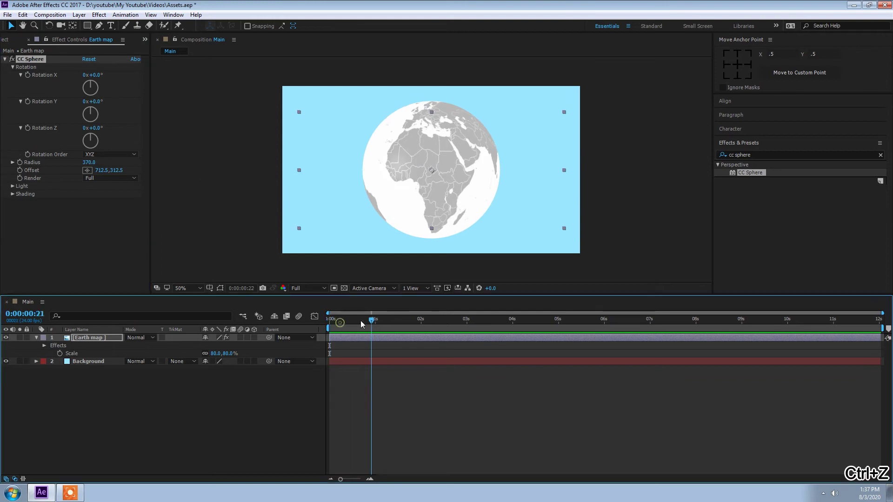
left_click(27, 103)
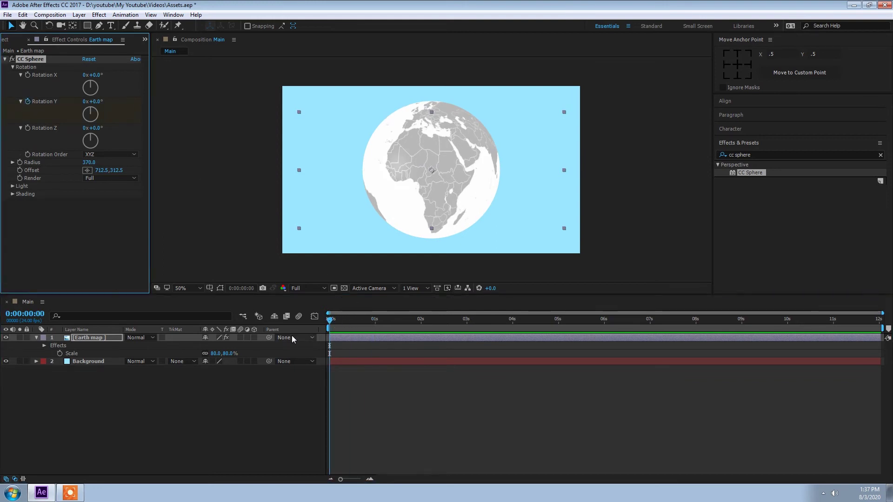
left_click_drag(343, 323, 880, 326)
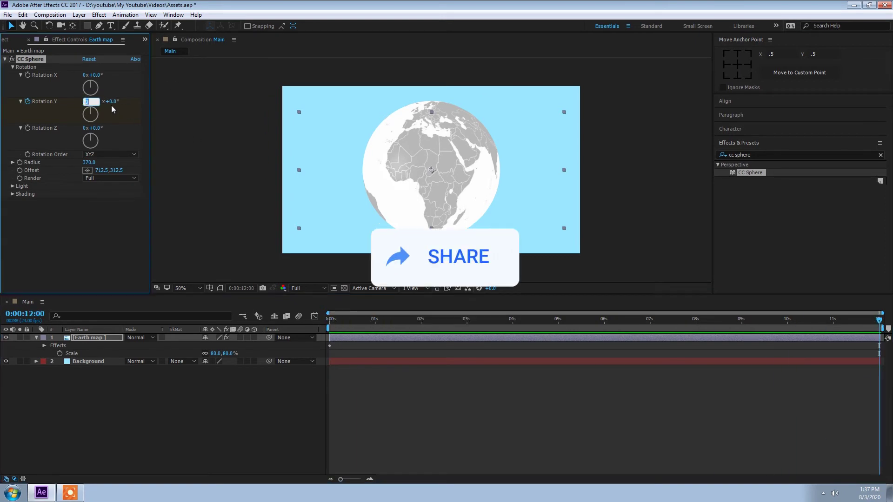
left_click(110, 106)
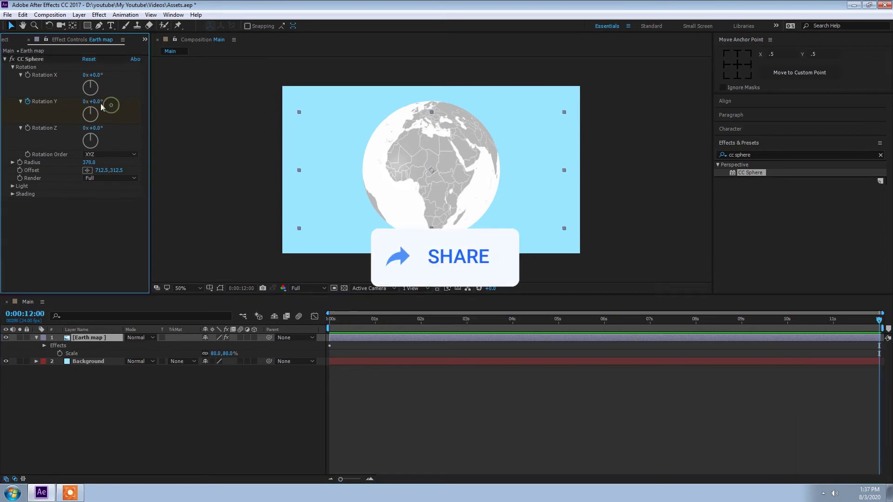
left_click(98, 101)
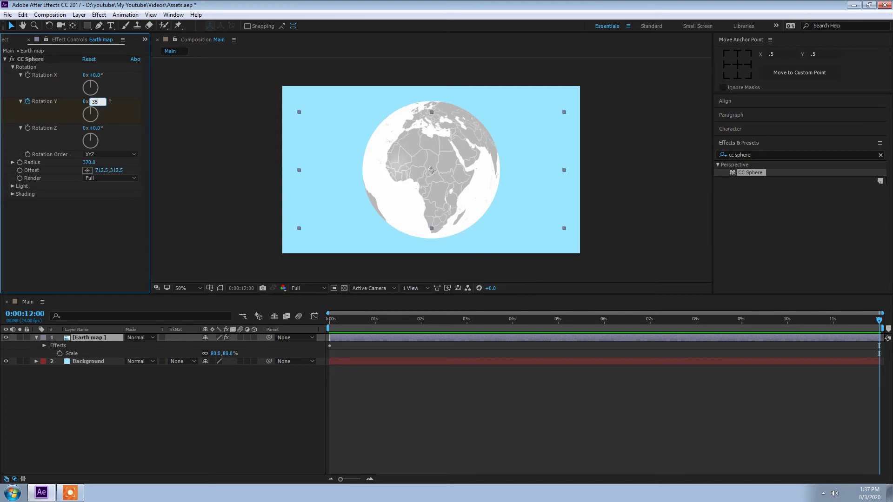
type("0")
key("Return")
Preview the spinning globe, switching resolution from Quarter to Half
left_click(368, 341)
key("space")
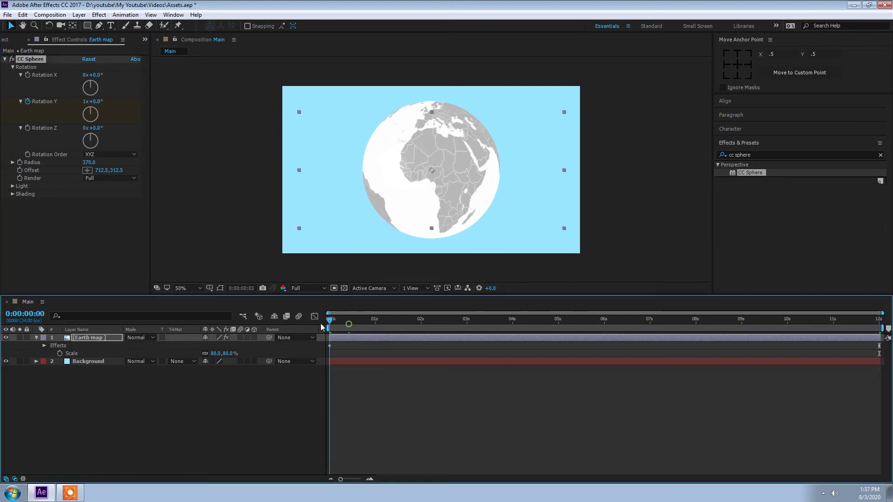
left_click(307, 288)
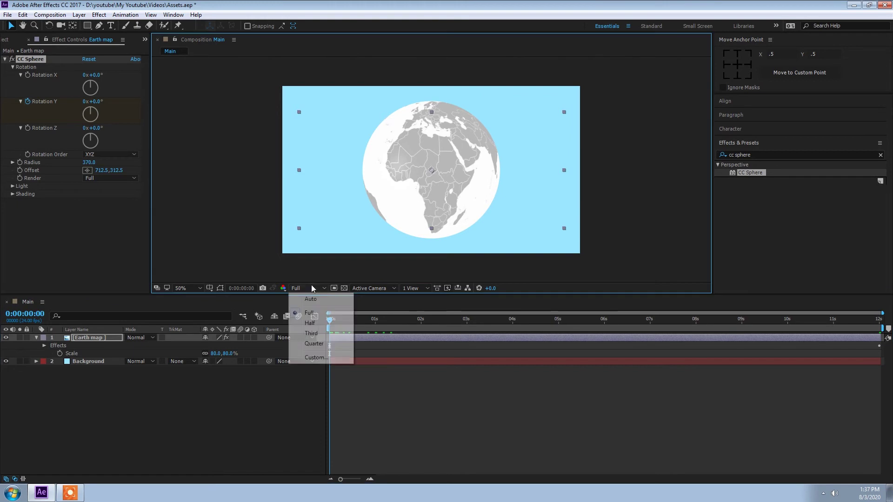
left_click(314, 344)
key("space")
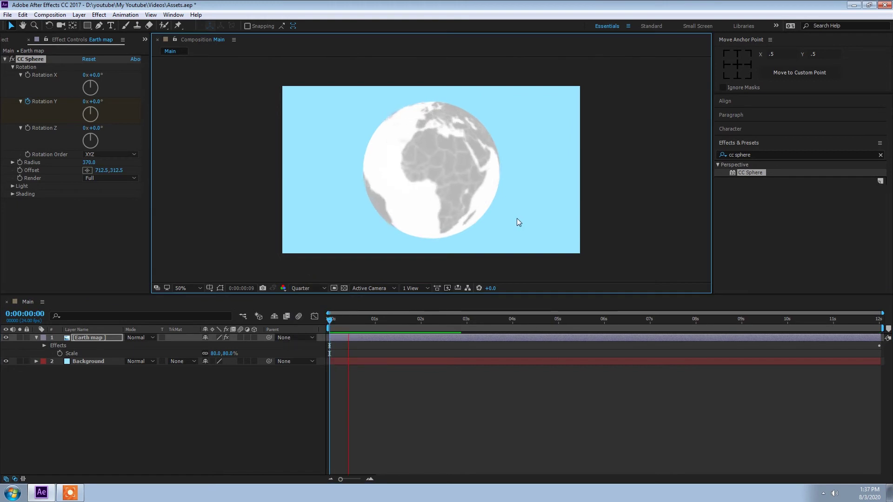
left_click(300, 289)
left_click(312, 325)
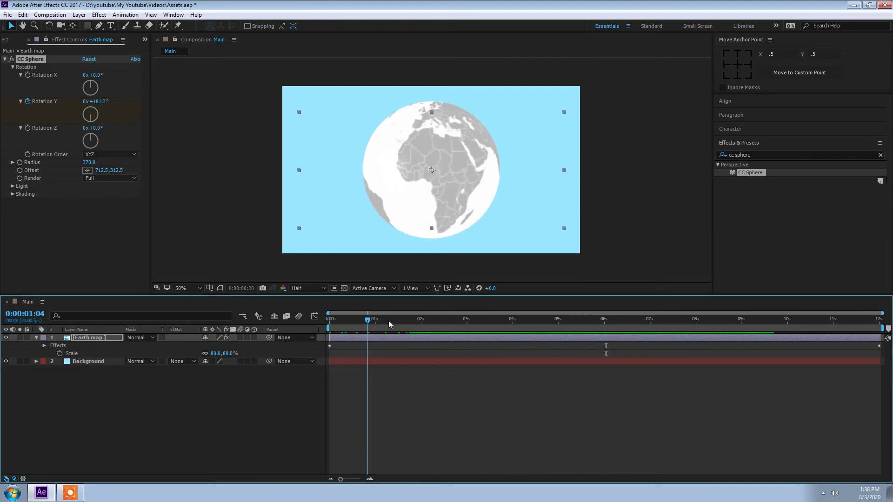
left_click(144, 395)
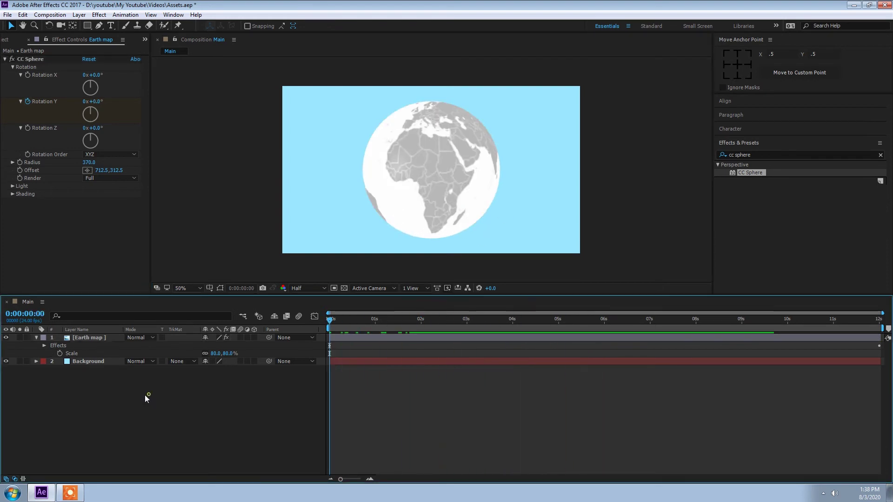
Search the effects for 'tint' and apply Tint to the Earth map layer
left_click(86, 338)
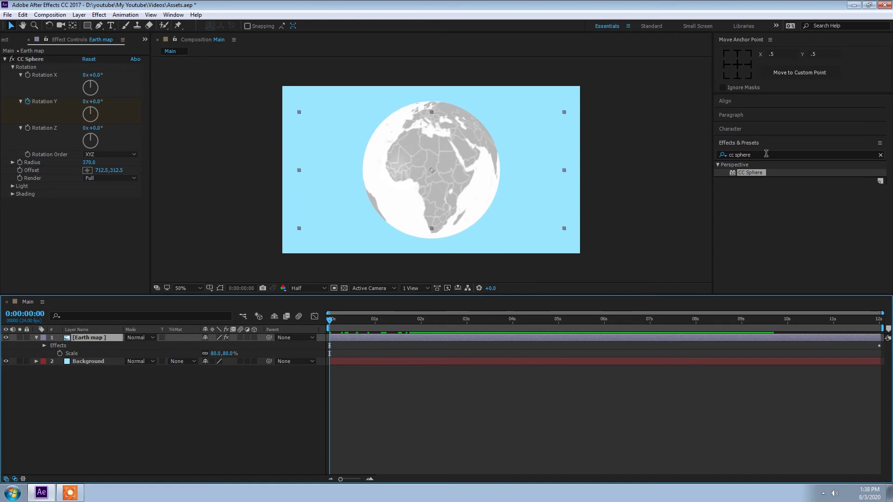
key("ctrl+5")
type("tint")
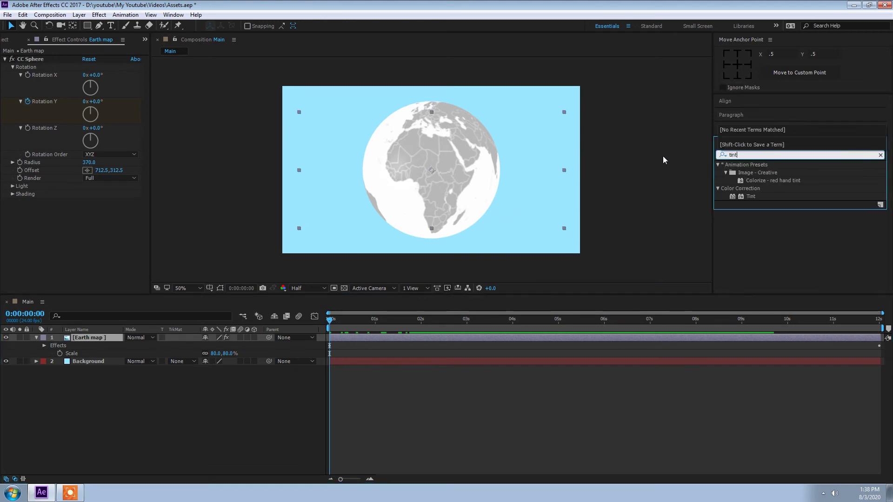
mouse_move(750, 197)
left_mouse_down()
mouse_move(179, 332)
mouse_move(106, 339)
left_mouse_up()
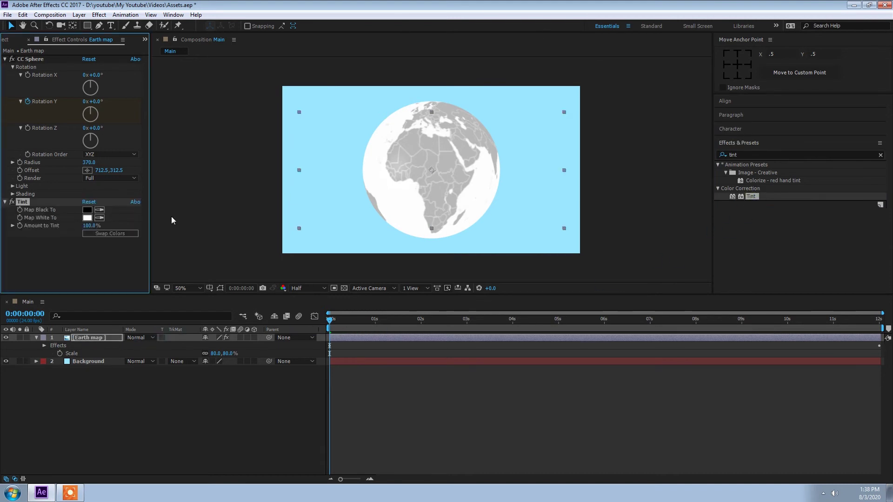
Set Tint's Map Black To a bright green and Map White To a vivid blue
left_click(87, 210)
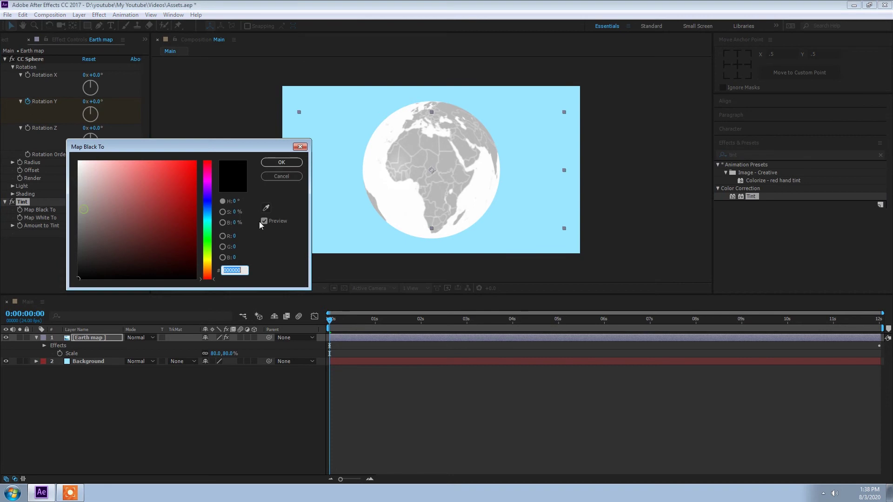
left_click(208, 239)
left_click_drag(171, 184, 196, 161)
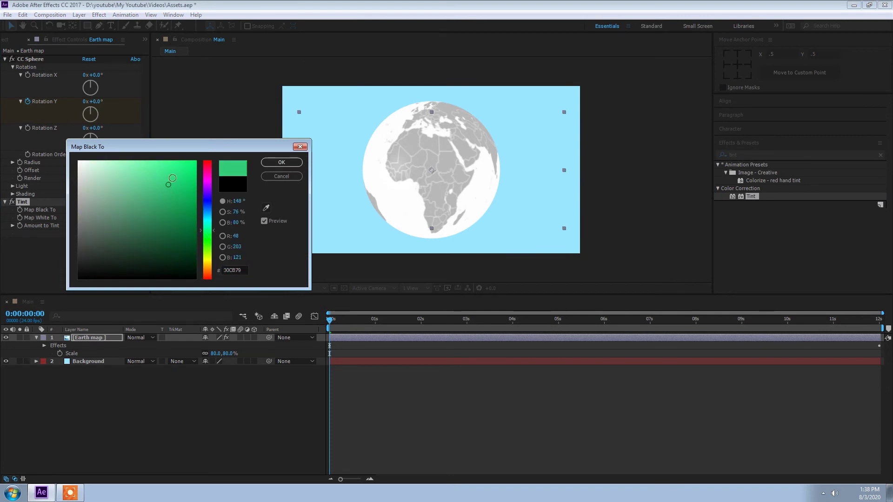
left_click(282, 162)
left_click(87, 218)
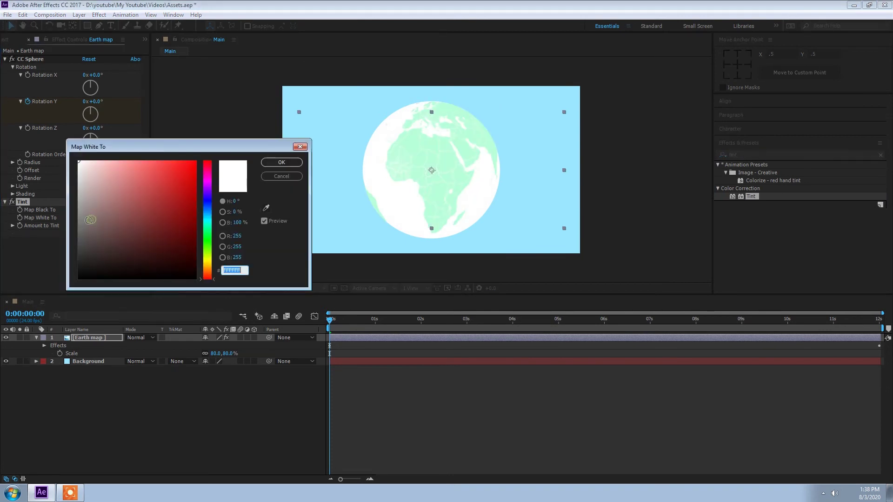
left_click(207, 212)
left_click(184, 177)
left_click_drag(184, 177, 194, 156)
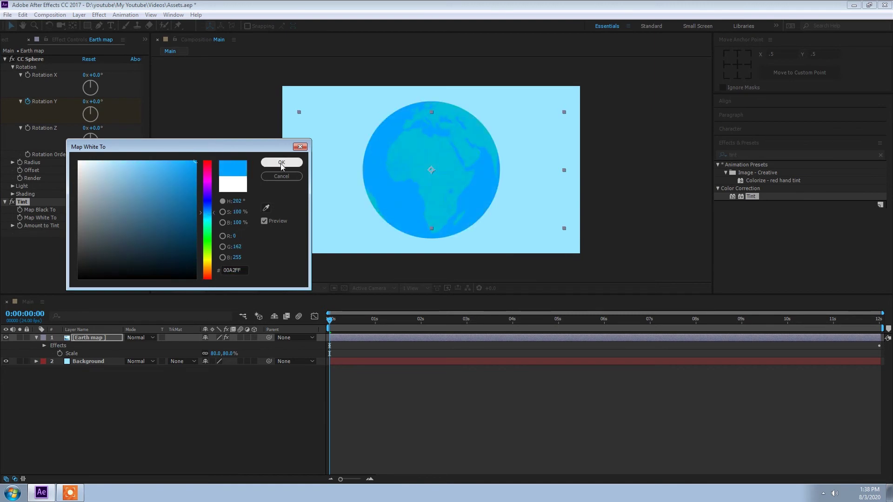
left_click_drag(182, 187, 152, 155)
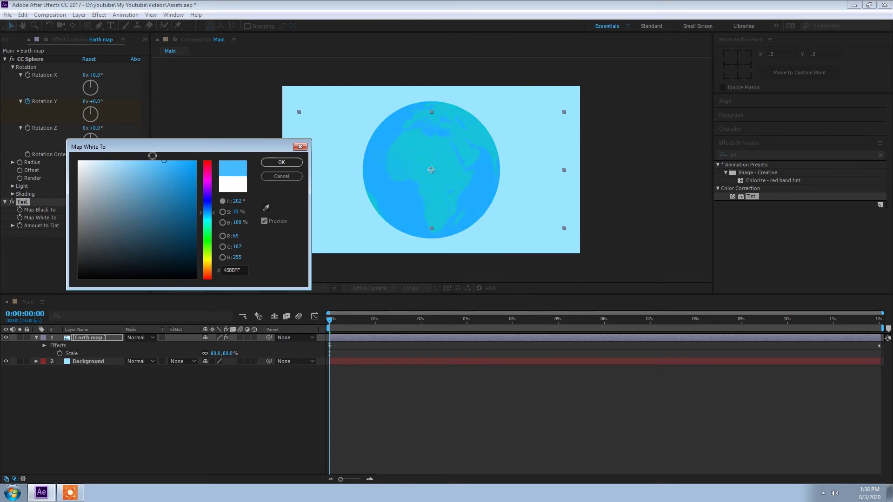
left_click(281, 162)
Darken the green for the continents and lighten the ocean blue
left_click(86, 210)
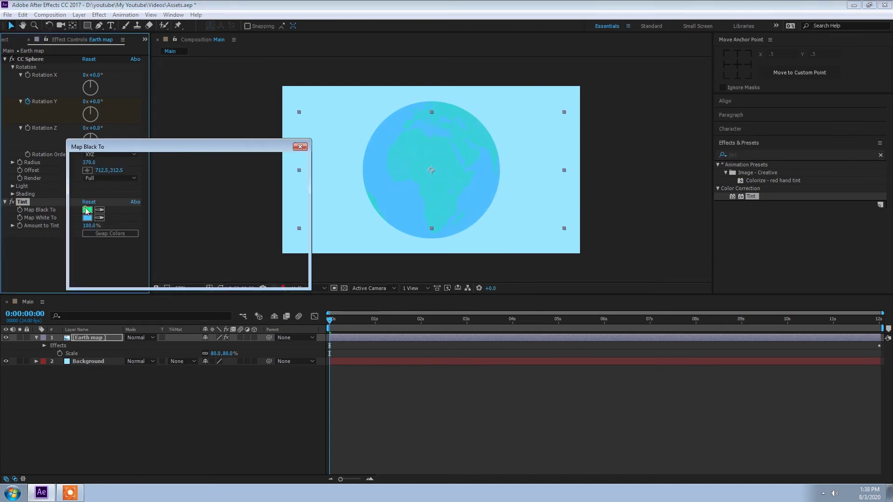
left_click_drag(180, 181, 195, 250)
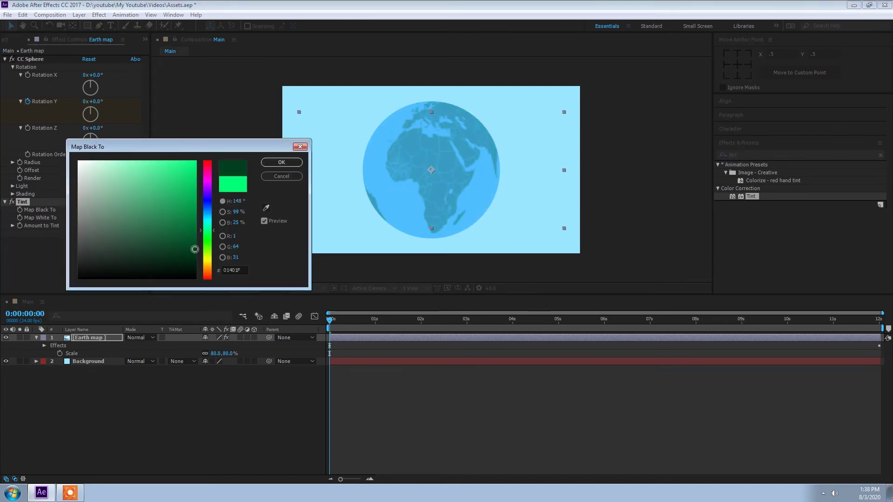
left_click_drag(190, 207, 191, 237)
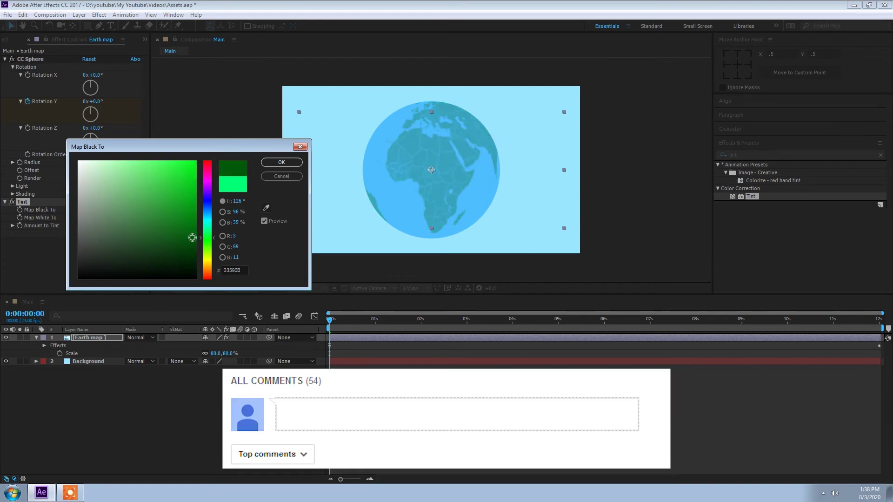
left_click(267, 164)
left_click(86, 220)
left_click_drag(170, 174, 154, 153)
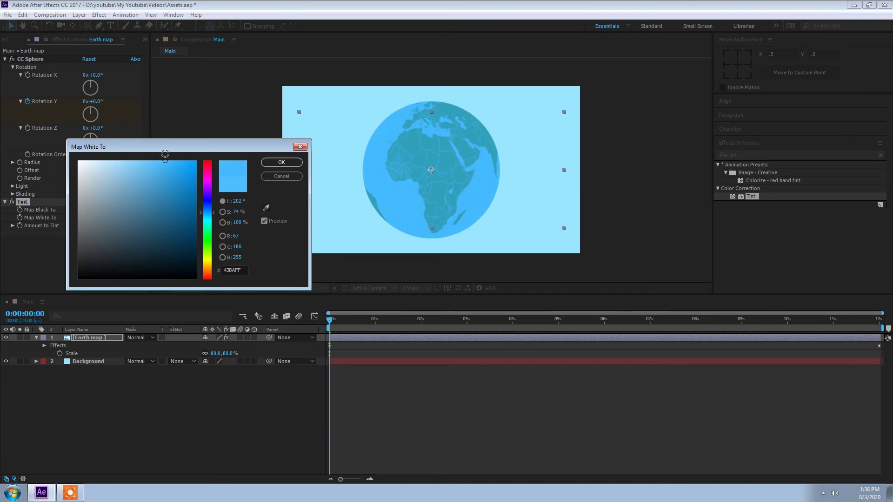
left_click(281, 162)
Set the Background solid's colour to white in Solid Settings
left_click(91, 365)
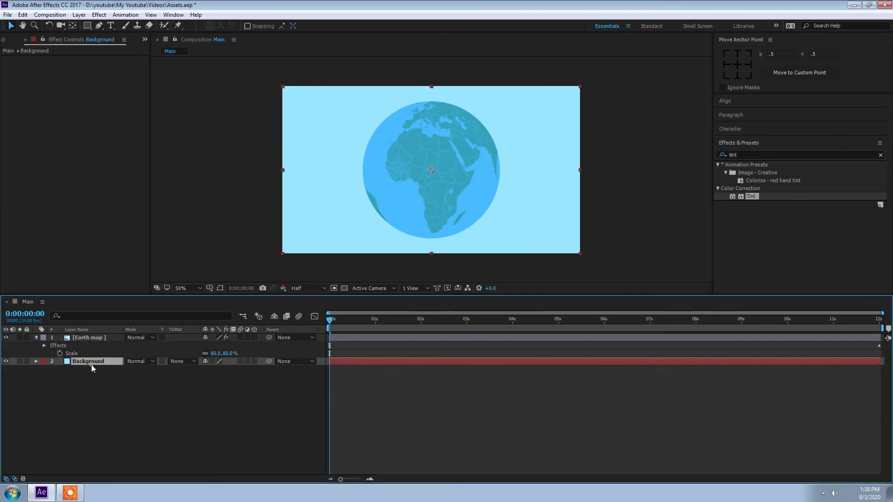
left_click(79, 14)
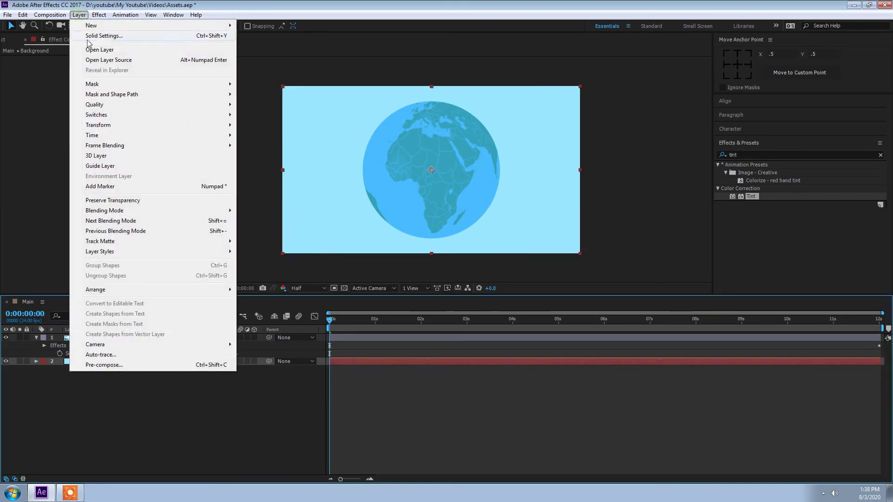
left_click(91, 35)
left_click(221, 254)
left_click(133, 158)
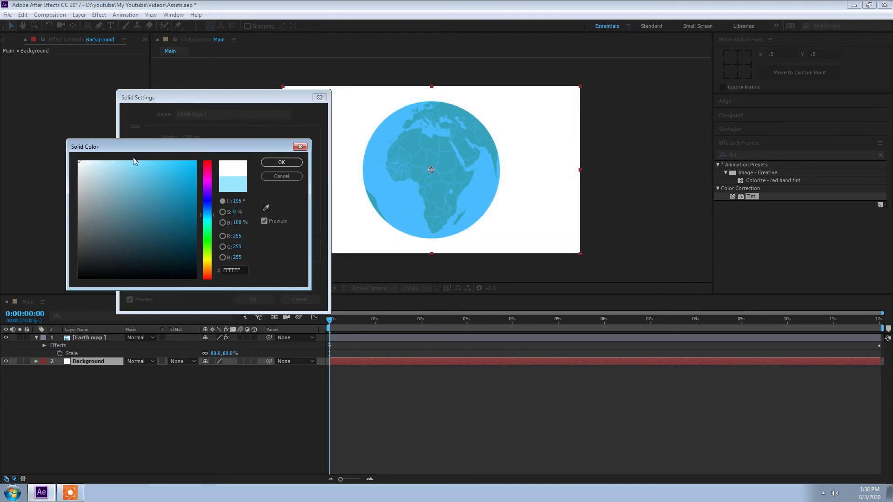
left_click(282, 163)
left_click(252, 300)
Select the Earth map layer and reopen the Tint dark colour picker
left_click(148, 375)
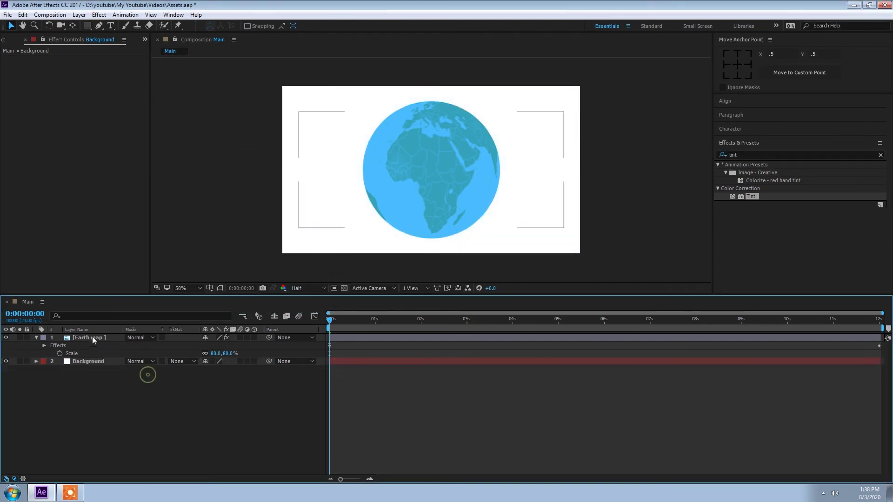
left_click(93, 336)
left_click(87, 210)
Change Tint's Map Black To to a yellower olive green, 215700
mouse_move(196, 205)
left_mouse_down()
mouse_move(190, 247)
mouse_move(178, 262)
mouse_move(210, 247)
left_mouse_up()
mouse_move(189, 239)
left_mouse_down()
mouse_move(195, 212)
mouse_move(196, 244)
mouse_move(197, 231)
left_mouse_up()
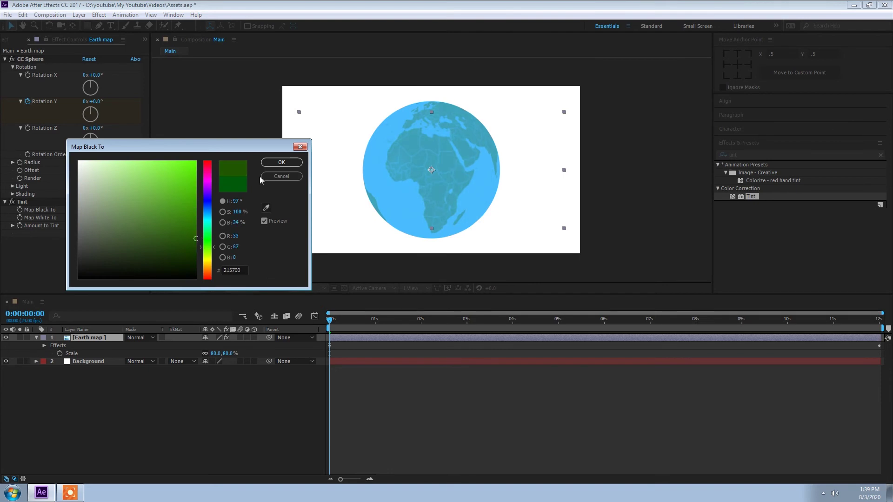
left_click(278, 161)
Reselect the Earth map layer and search Effects & Presets for 'hue' to pick Hue/Saturation
left_click(91, 363)
left_click(90, 340)
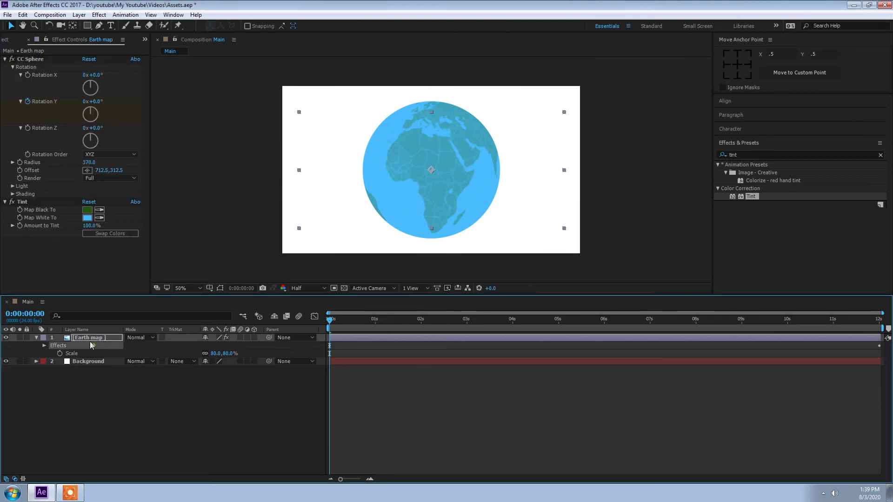
left_click(93, 373)
left_click(97, 341)
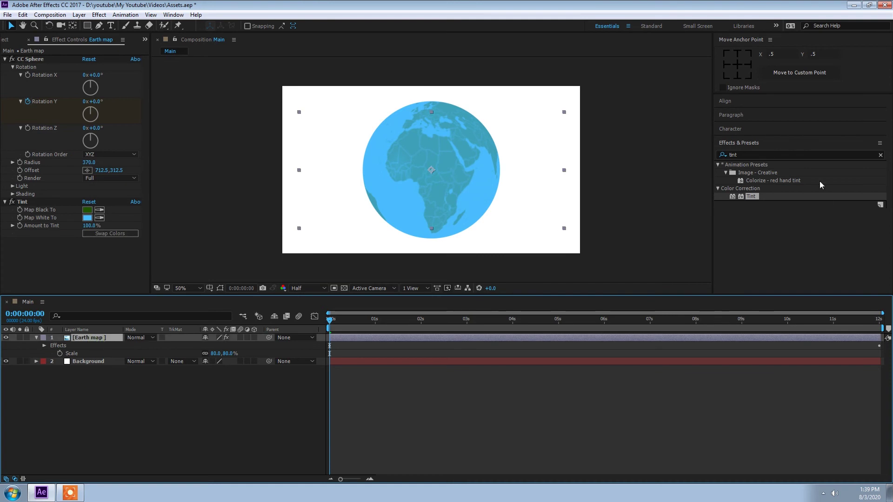
double_click(745, 155)
type("hue")
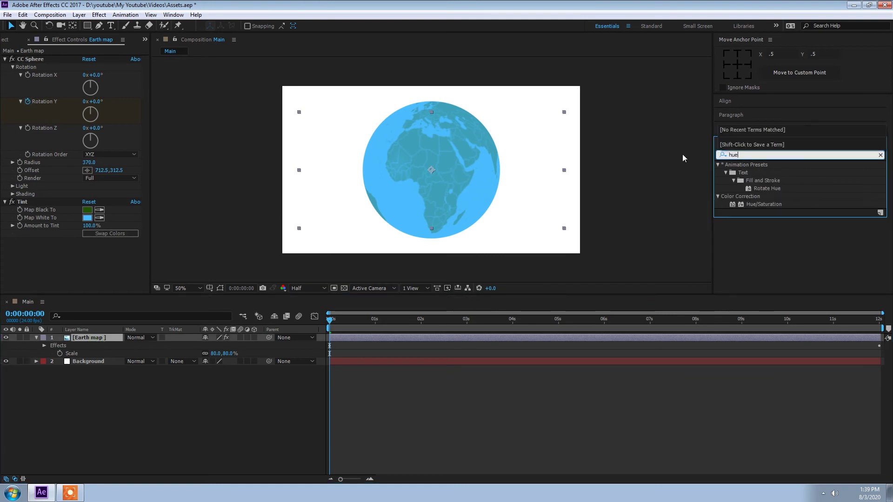
left_click(771, 205)
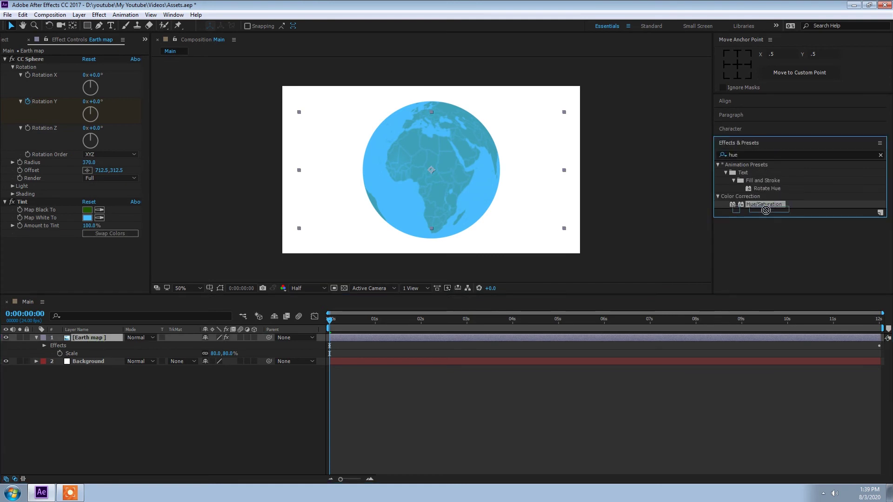
Apply Hue/Saturation to the Earth map layer with Master Saturation 23 and Master Lightness -17
left_click_drag(766, 210, 463, 191)
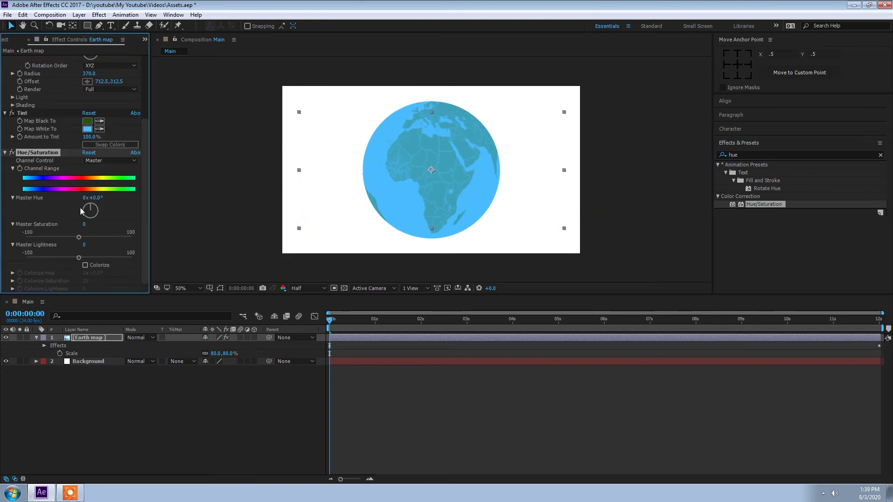
left_click_drag(103, 235, 69, 233)
left_click_drag(79, 258, 68, 260)
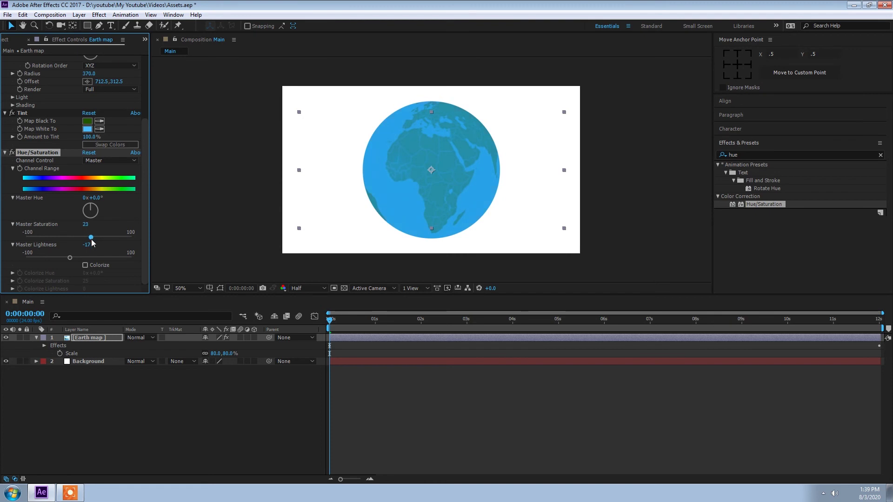
left_click(176, 376)
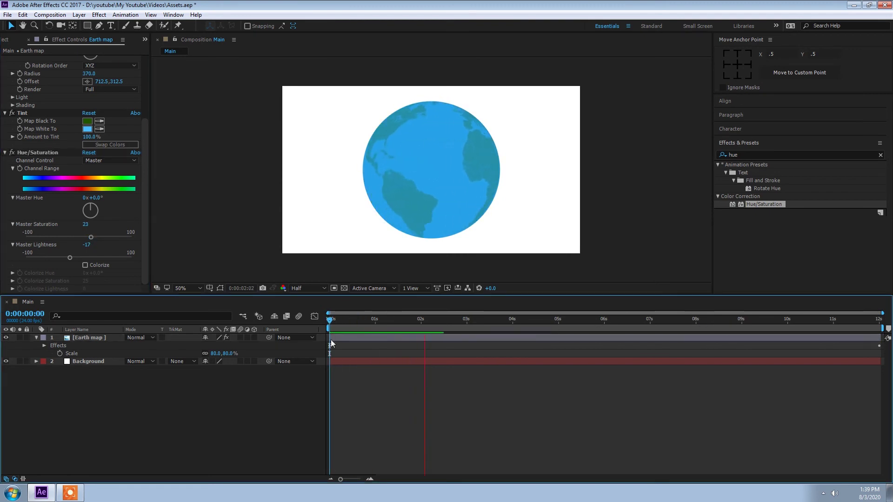
Move the Earth map globe left of centre and preview its rotation
left_click_drag(425, 184, 379, 186)
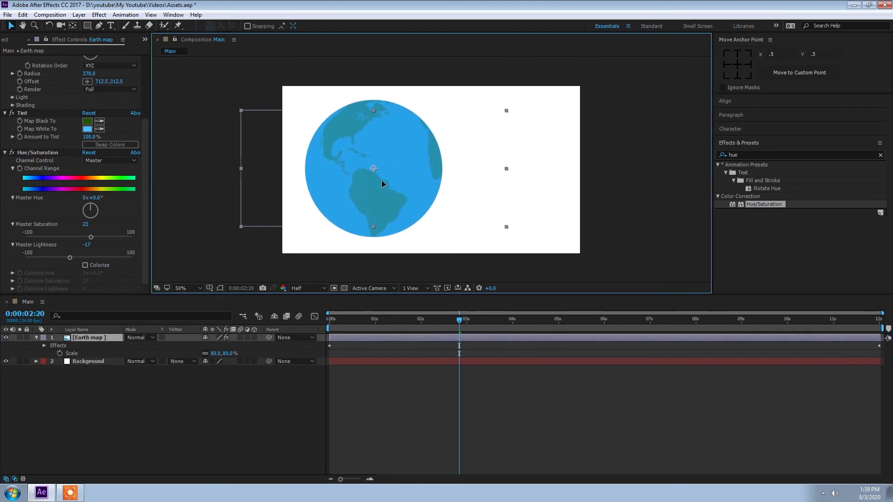
left_click(275, 353)
key("space")
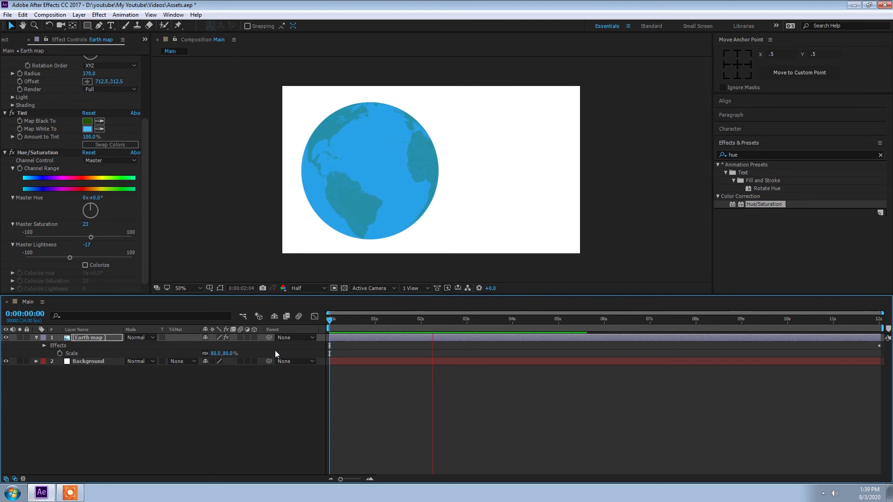
right_click(161, 386)
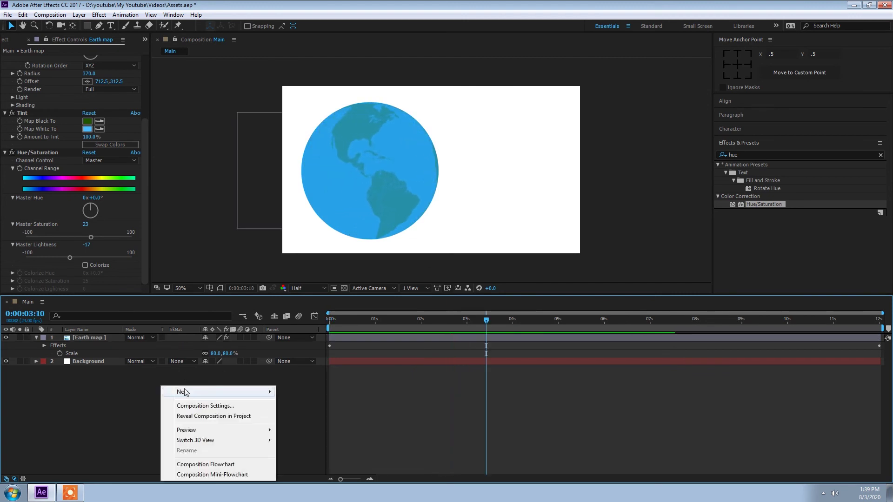
Create a new text layer reading 'Motion' and 'graphics' on two lines
mouse_move(219, 392)
left_click(297, 406)
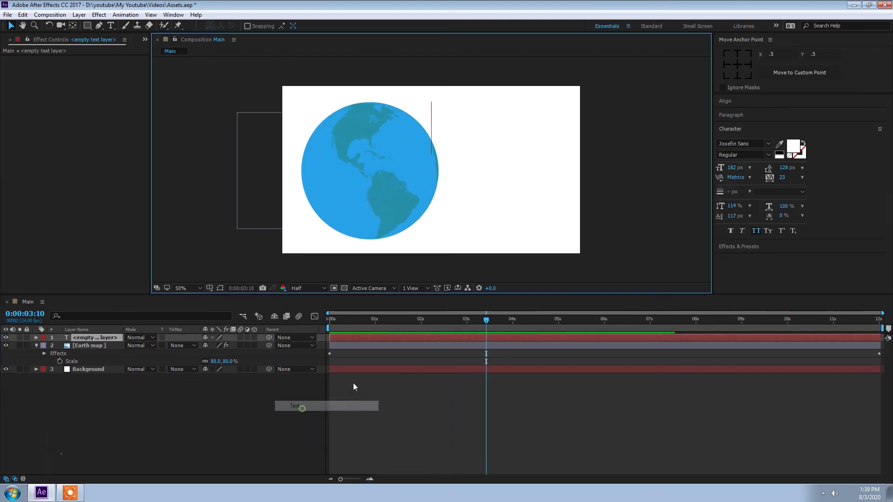
type("Motion")
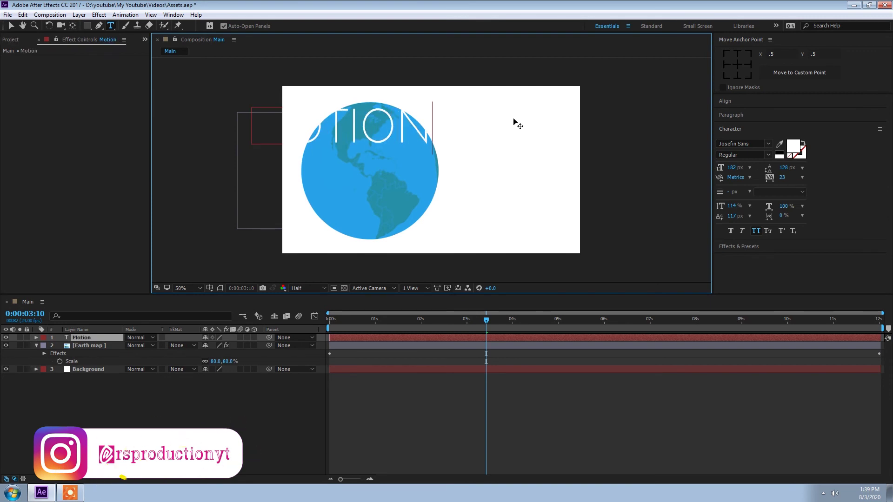
key("Return")
type("graphics")
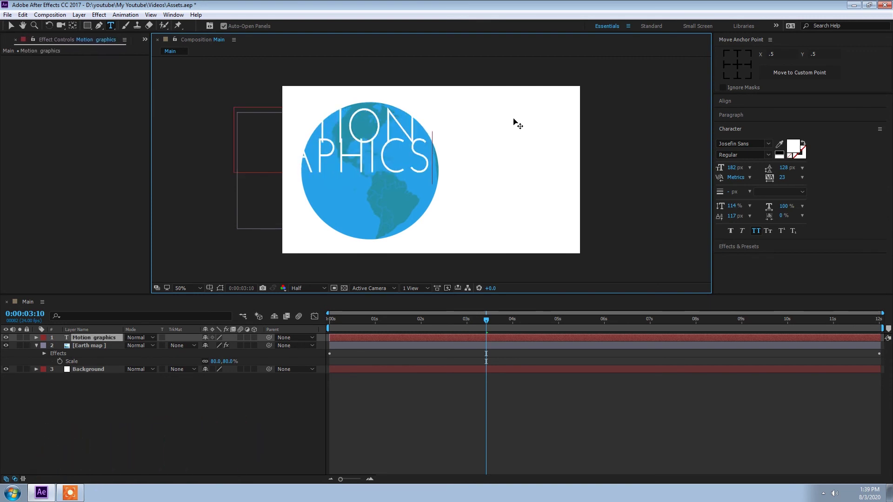
Set the title text to 100 px with a black fill
key("ctrl+a")
left_click(735, 168)
type("1")
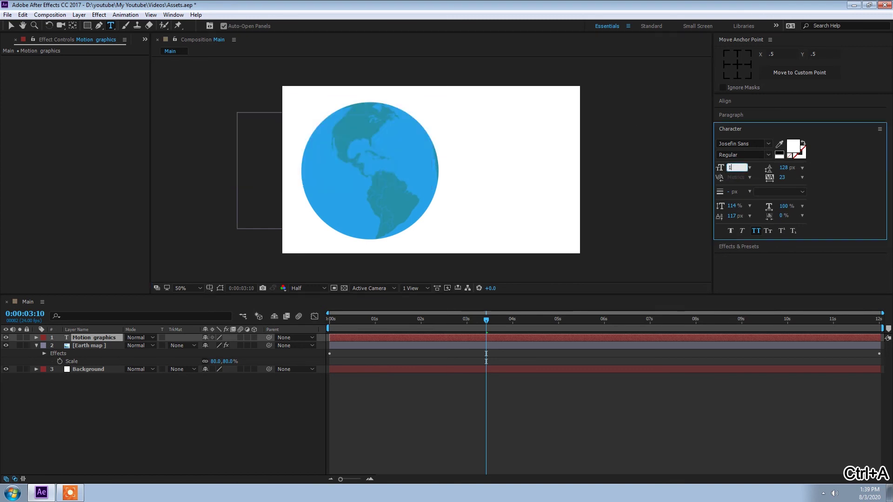
key("Return")
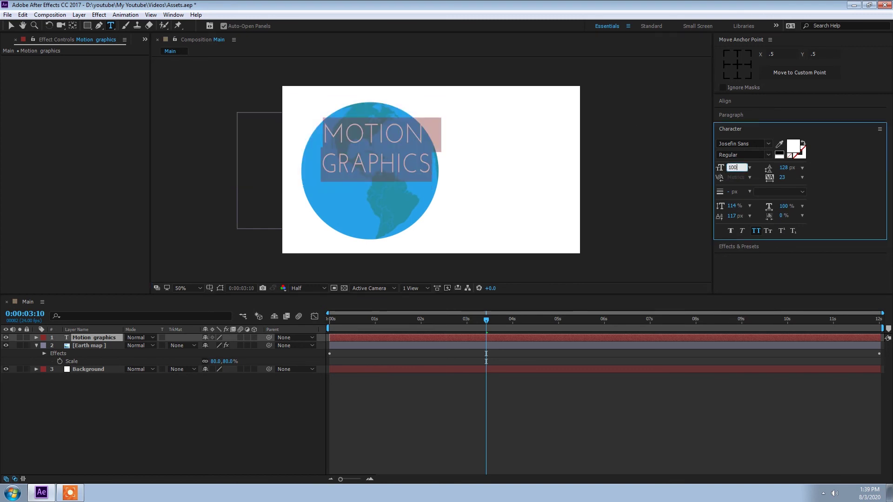
key("Return")
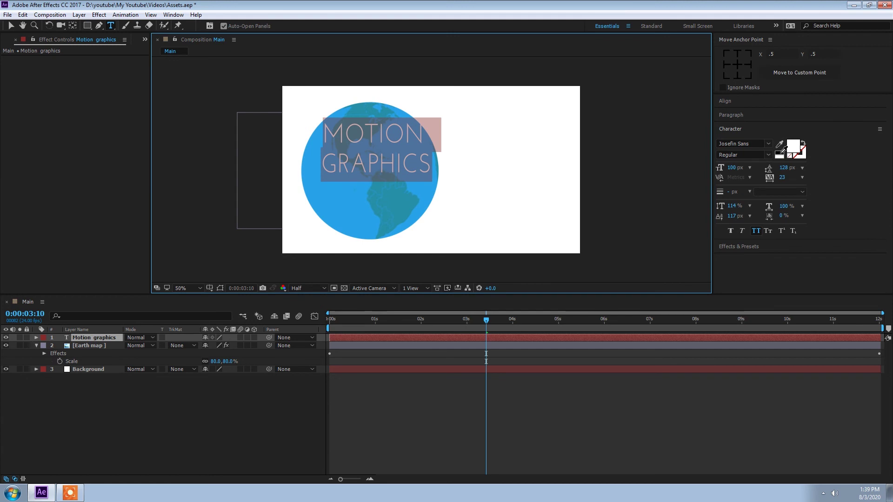
left_click(780, 154)
Place the text right of the globe, tighten leading to 94 px, and centre its anchor point
left_click(11, 26)
left_click_drag(369, 161, 496, 172)
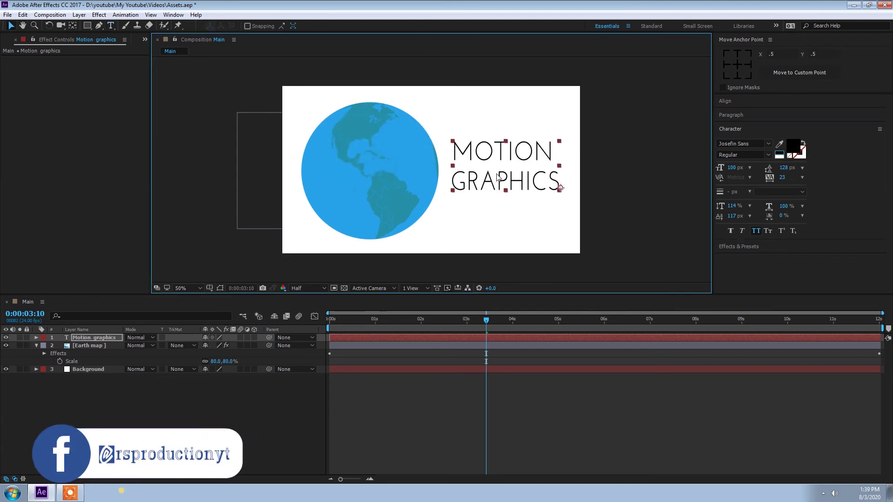
double_click(497, 178)
left_click_drag(790, 173, 768, 168)
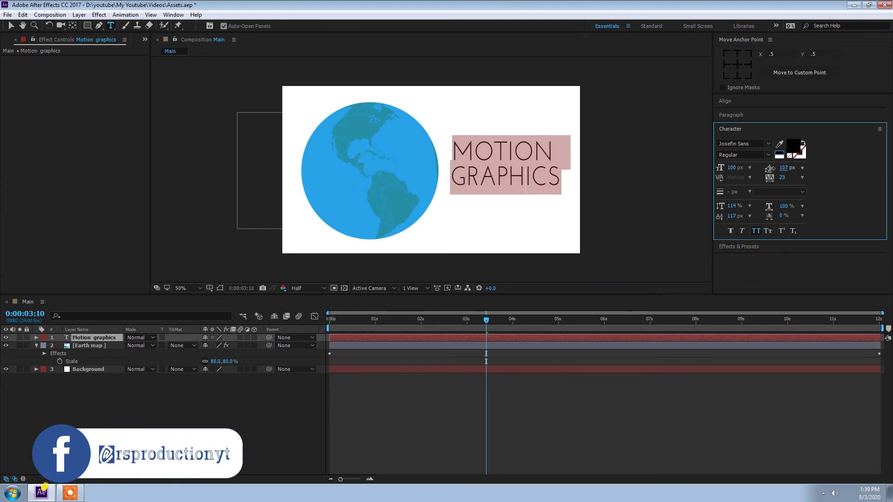
left_click(11, 26)
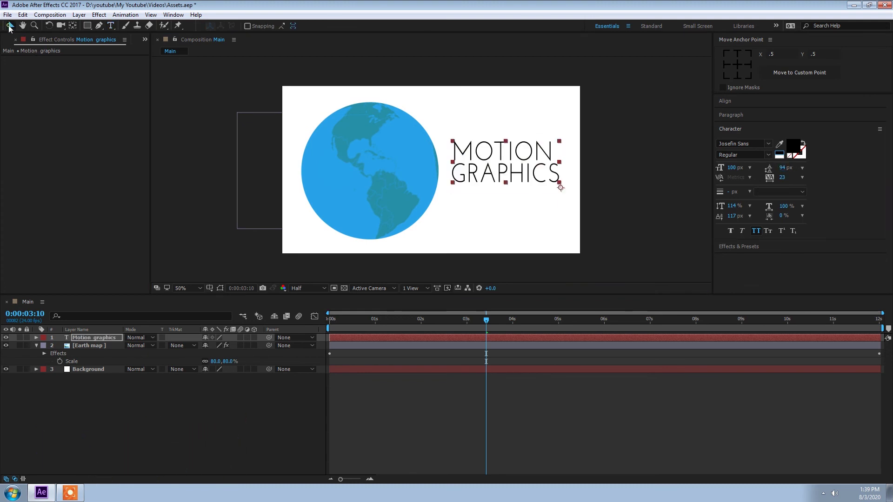
left_click_drag(474, 154, 473, 175)
left_click(733, 67)
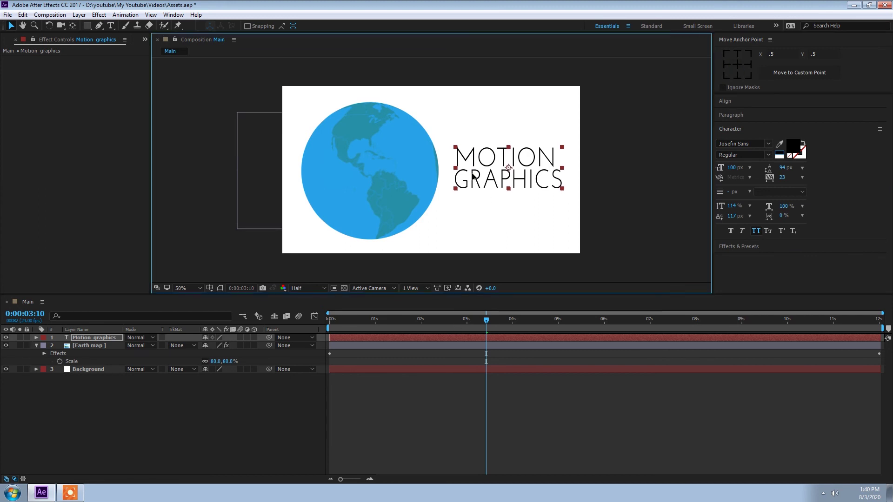
Edit the word GRAPHICS and shift the text block slightly into final position
double_click(487, 186)
double_click(488, 184)
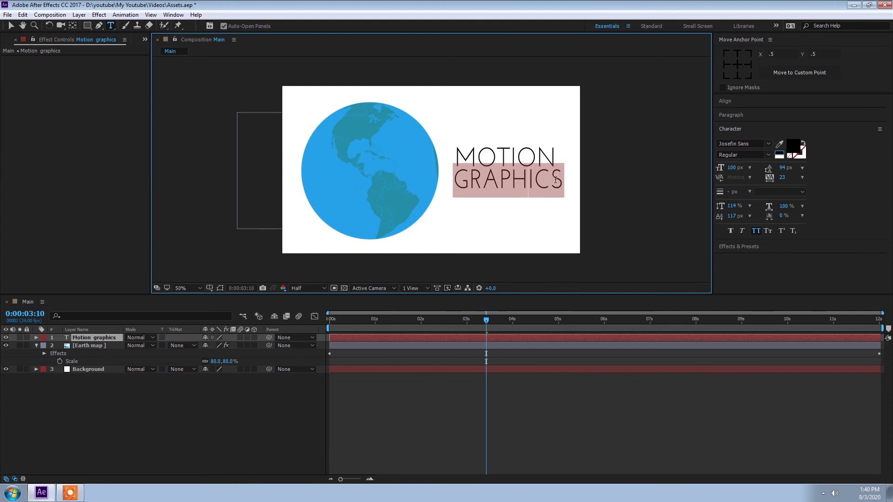
left_click(556, 180)
left_click(13, 25)
left_click_drag(526, 177, 530, 178)
left_click(88, 370)
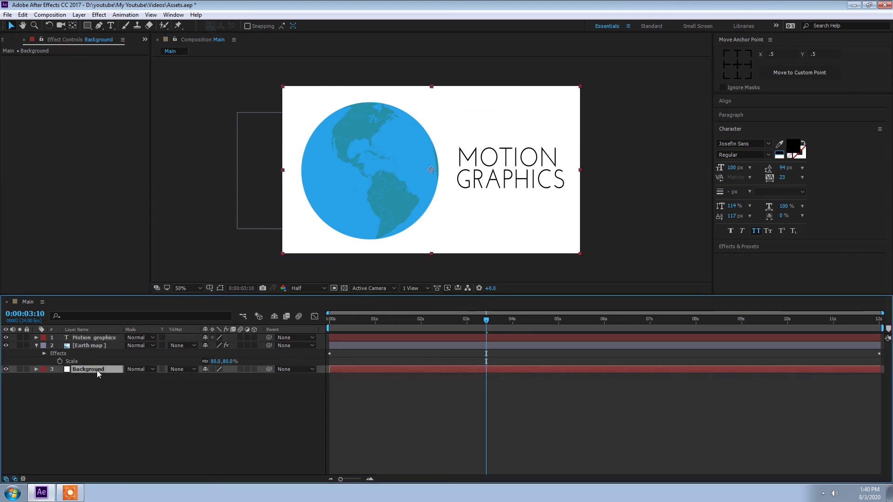
Apply Gradient Ramp to the Background layer by searching 'ramp'
left_click(721, 130)
left_click(734, 140)
left_click(758, 156)
type("ramp")
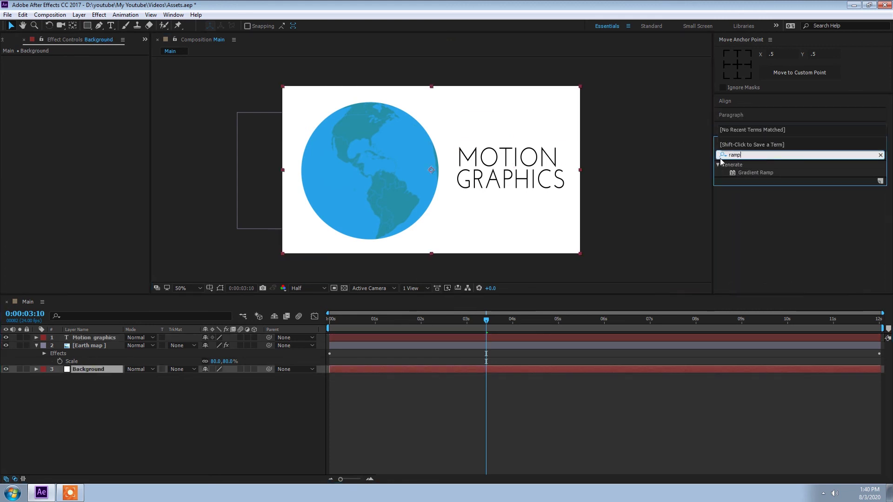
key("Return")
Make the ramp Radial with swapped colours and a larger End of Ramp, then preview the globe
left_click(102, 99)
left_click(102, 117)
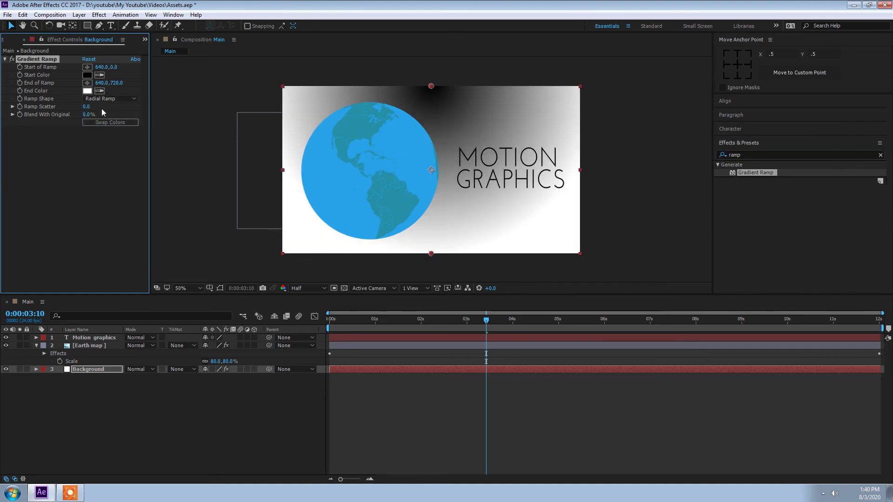
left_click(97, 121)
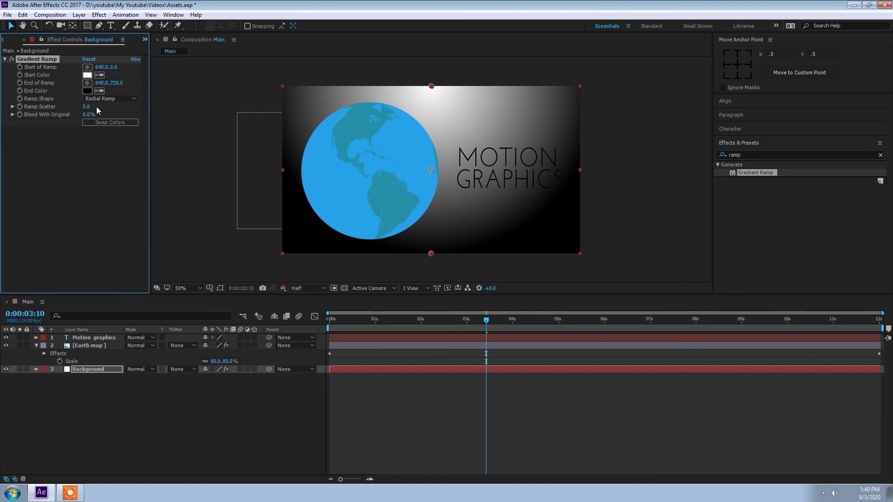
left_click_drag(119, 83, 503, 104)
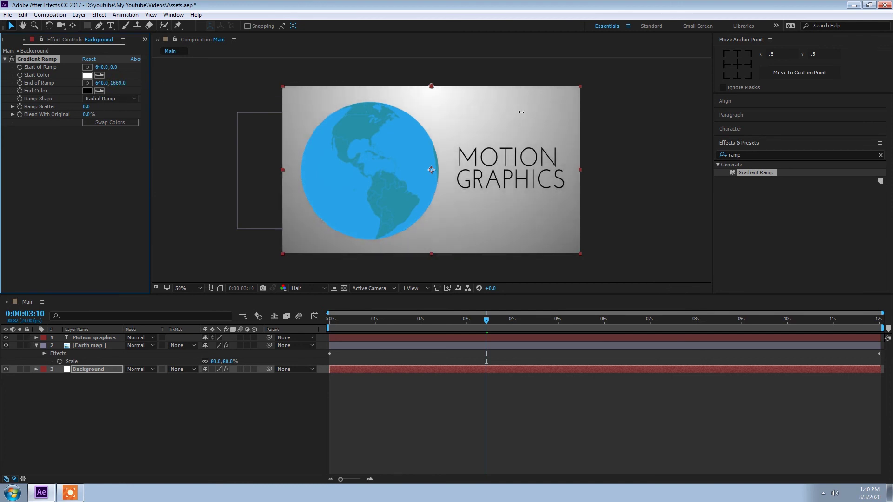
left_click_drag(577, 117, 585, 121)
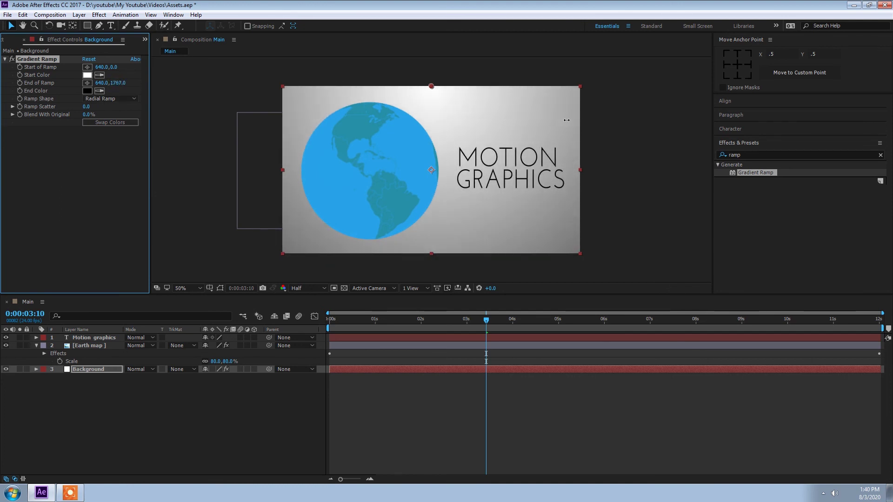
left_click(100, 347)
left_click(35, 346)
key("space")
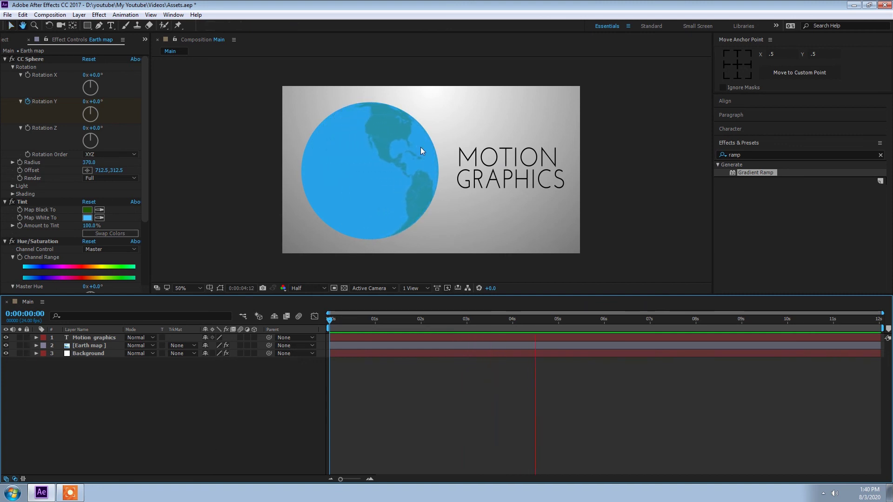
Set Tint's Map White To to a lighter ocean blue, 5BC3FF
left_click(377, 167)
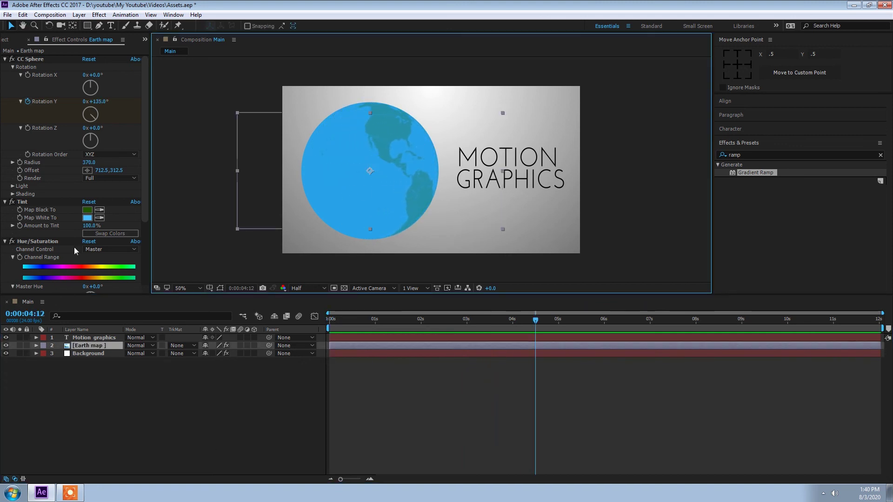
left_click(87, 345)
left_click(86, 218)
left_click_drag(177, 186, 153, 143)
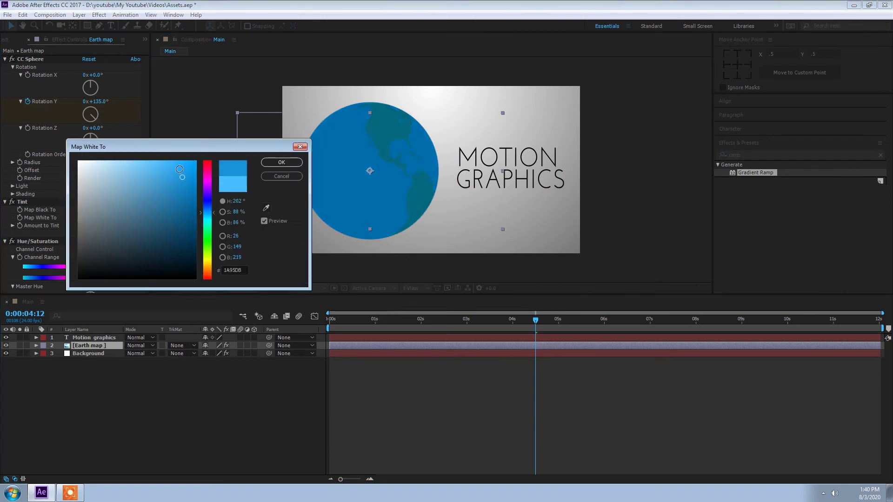
left_click(280, 161)
Set Tint's Map Black To to a fully saturated bright green, 00FF30
left_click(87, 210)
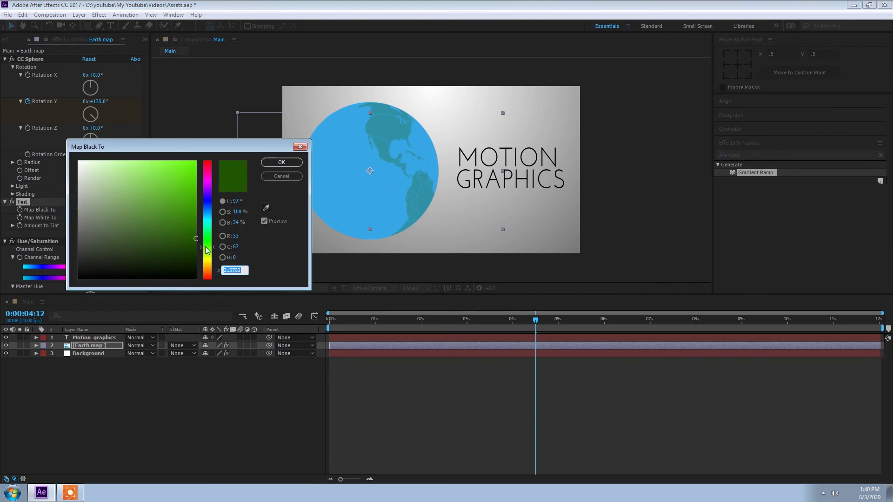
left_click_drag(207, 248, 207, 236)
left_click(194, 186)
left_click_drag(194, 186, 211, 146)
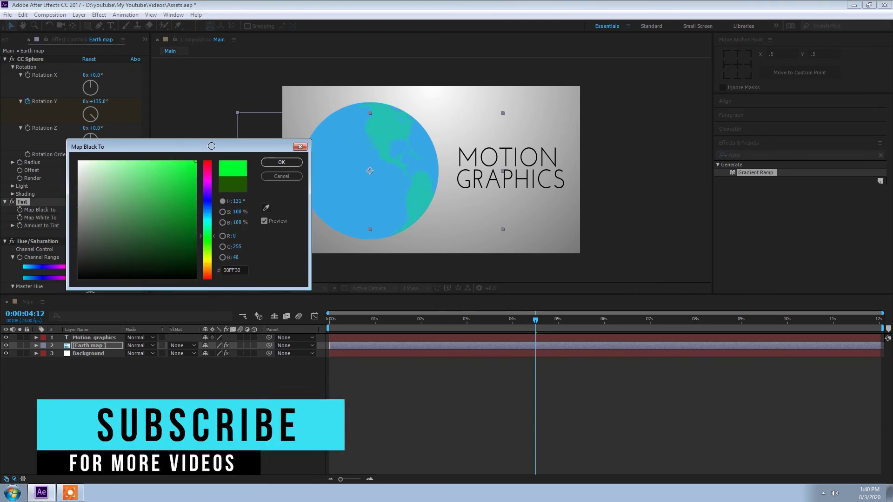
left_click(280, 162)
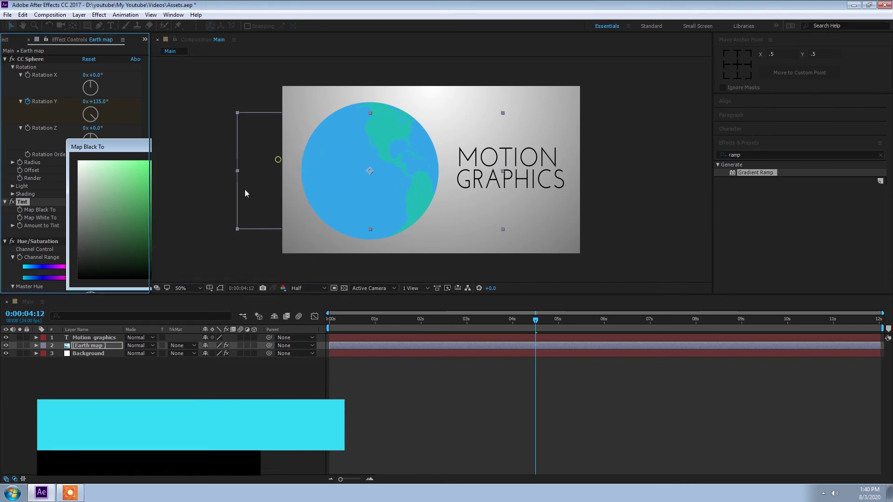
scroll(82, 256, "down", 2)
scroll(82, 257, "down", 1)
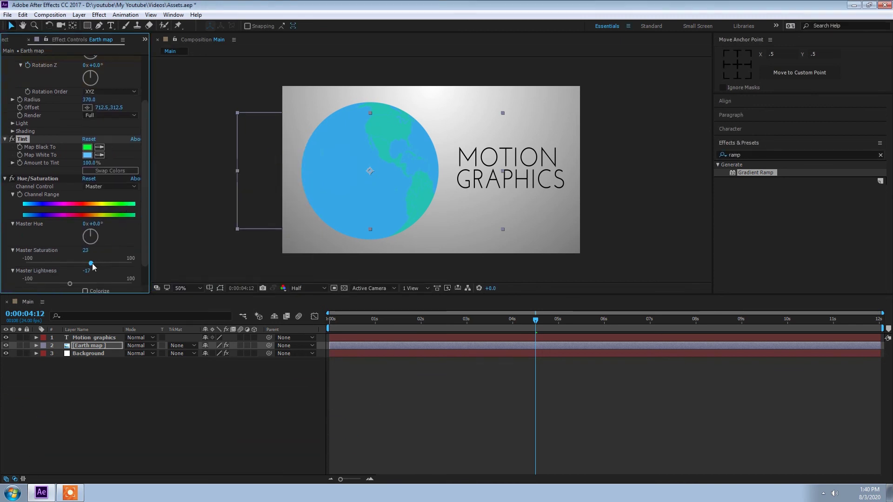
Set Hue/Saturation to Master Saturation 55 and Master Lightness -33, previewing from the start
left_click_drag(92, 266, 101, 267)
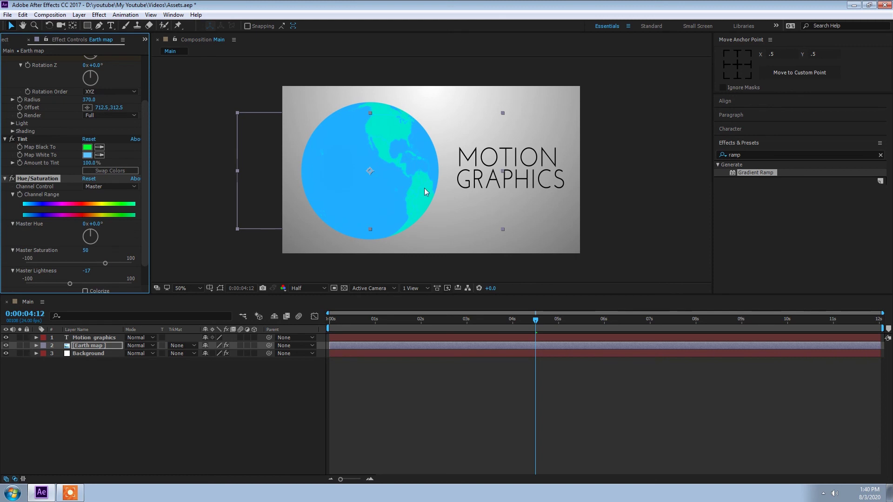
key("Home")
key("space")
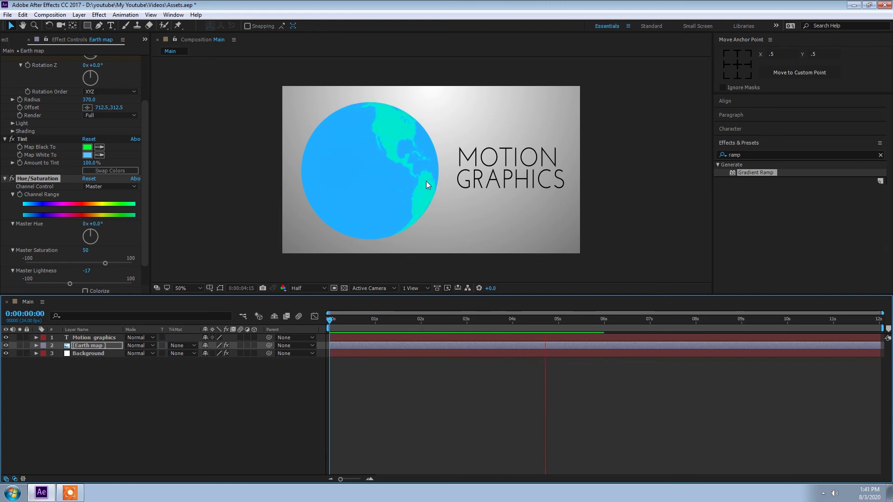
left_click_drag(70, 284, 61, 286)
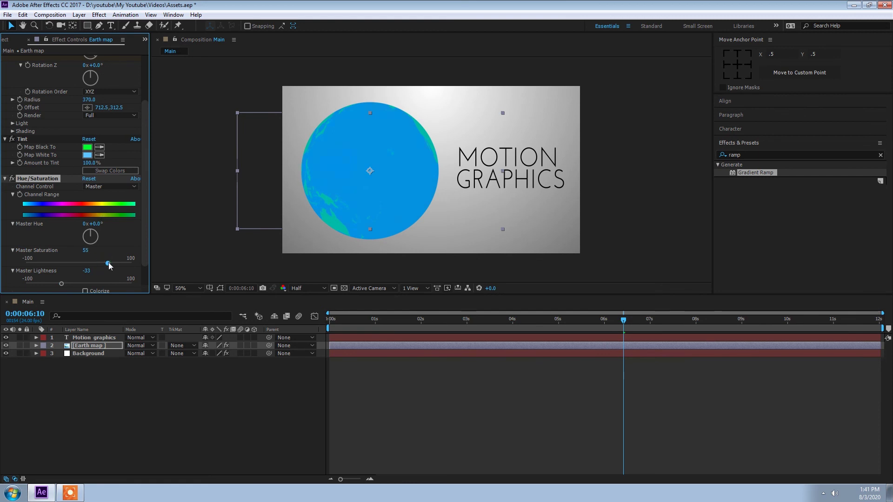
key("space")
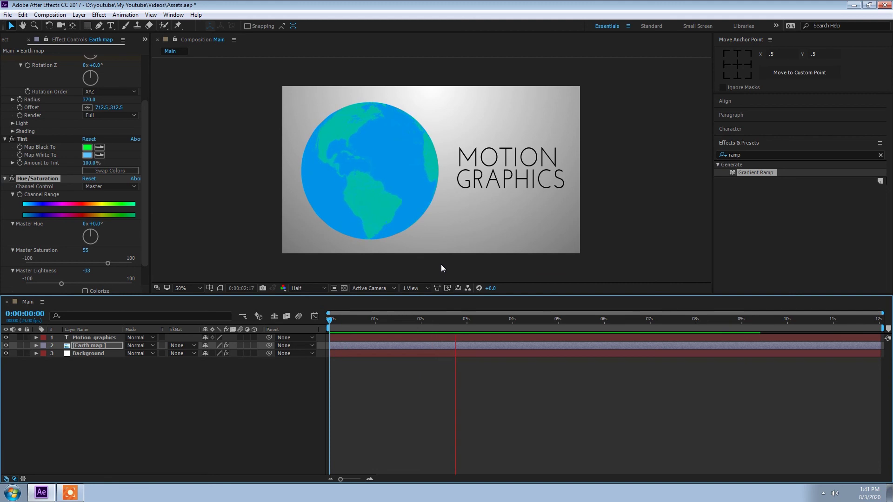
key("space")
key("space")
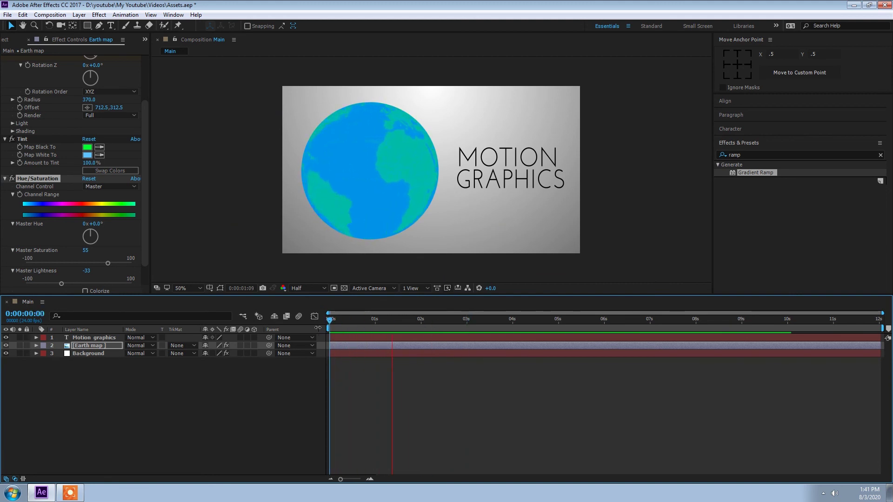
key("space")
key("space")
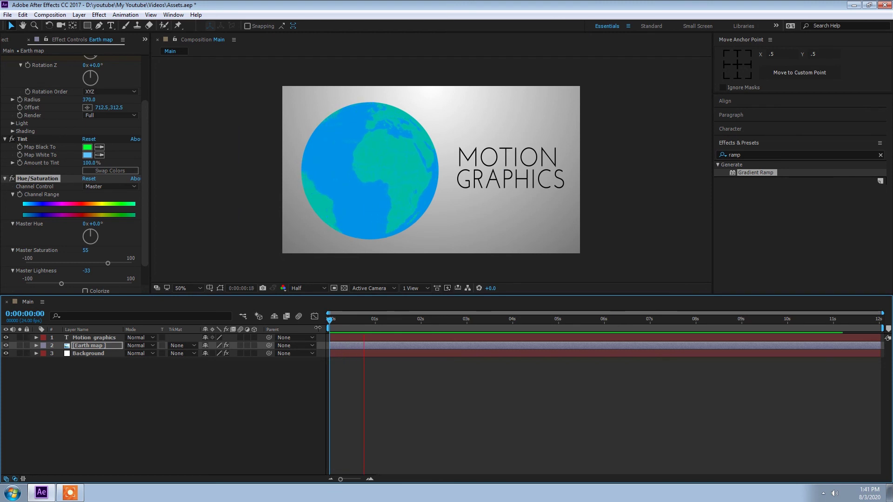
key("space")
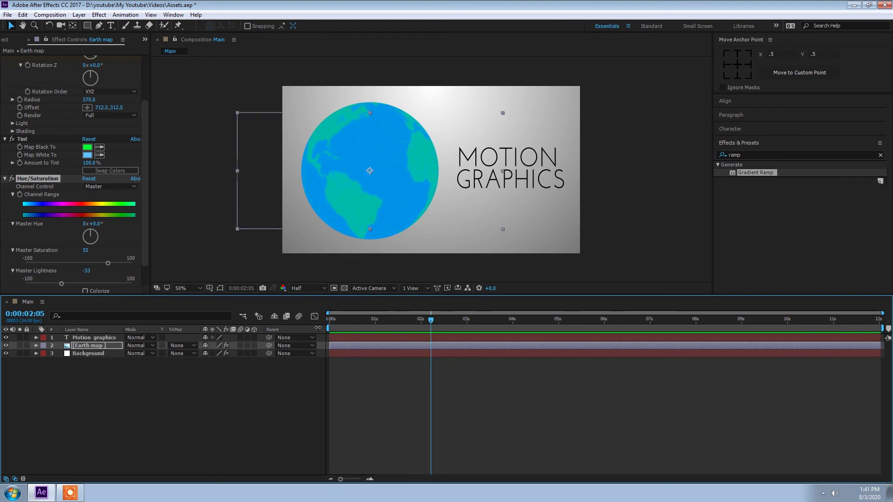
left_click(242, 410)
left_click_drag(372, 324, 546, 324)
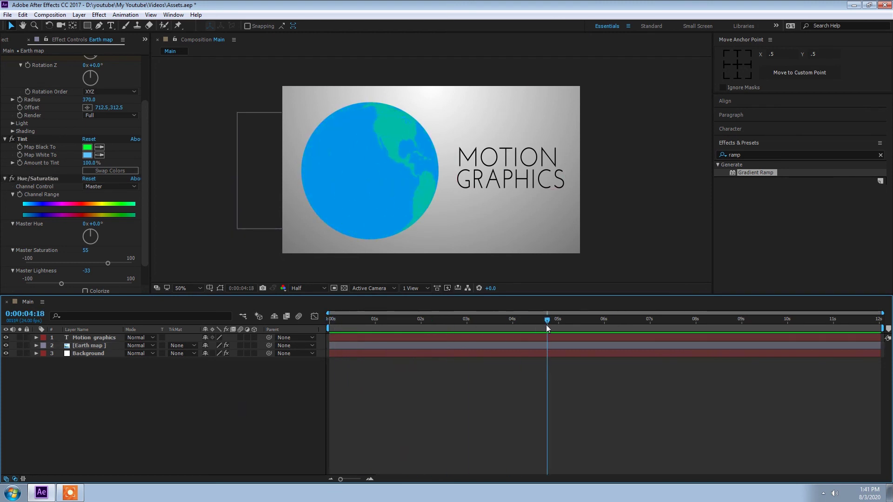